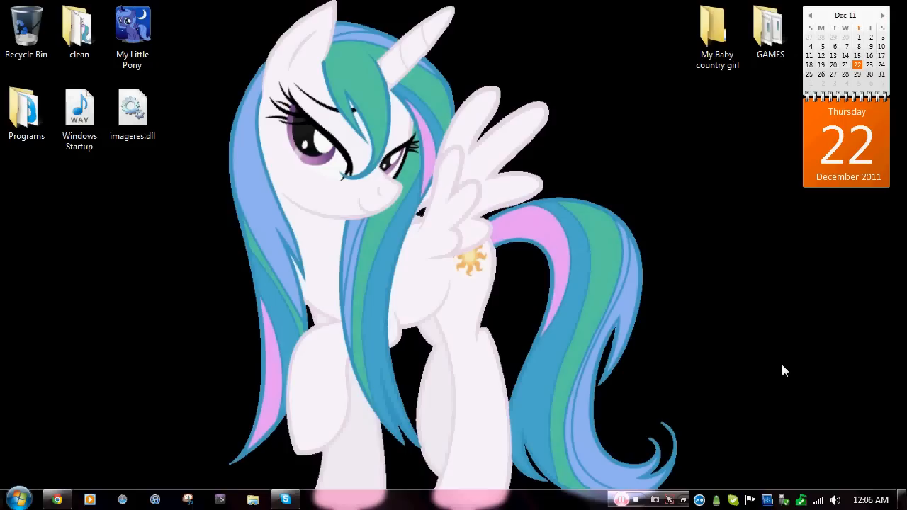
Close the Skype contact-online notification on the desktop.
click(895, 442)
Open the first result, the Resource Hacker homepage on angusj.com, and scroll to its downloads.
click(61, 500)
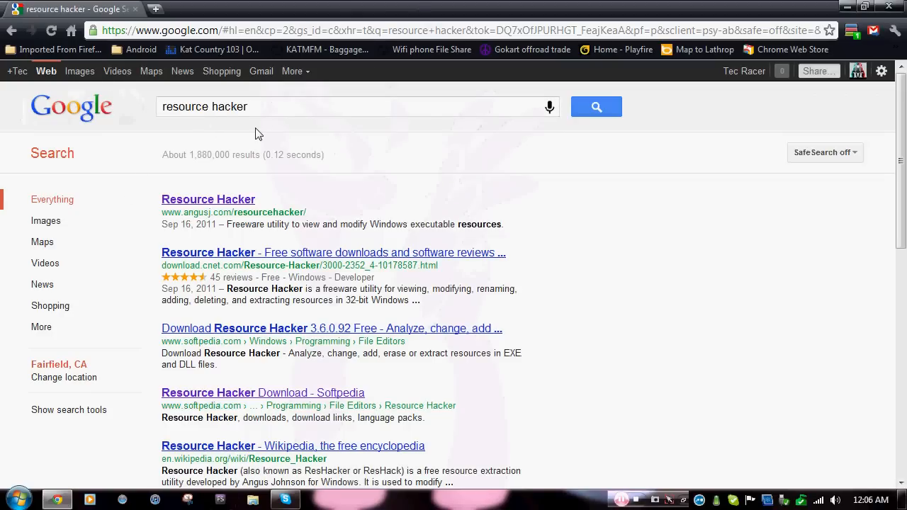
drag(170, 212, 314, 220)
click(264, 215)
click(183, 202)
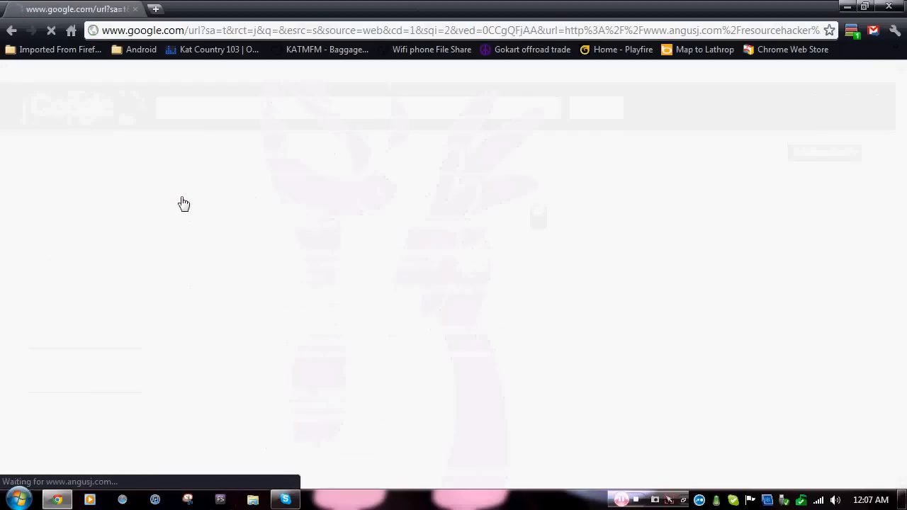
scroll(375, 278, down, 5)
scroll(378, 279, down, 15)
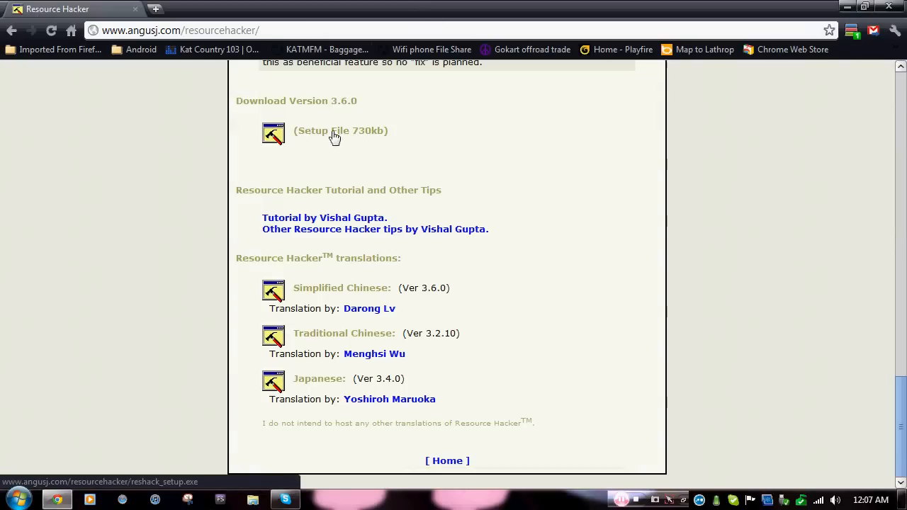
Start saving the 730kb Resource Hacker setup file to the Desktop, then cancel the Save As dialog.
click(334, 136)
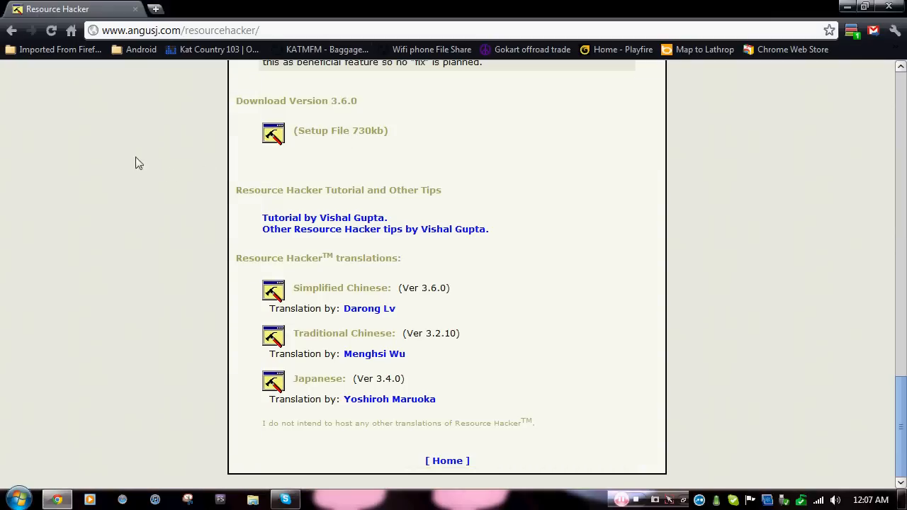
scroll(61, 94, down, 3)
click(54, 90)
scroll(63, 95, up, 3)
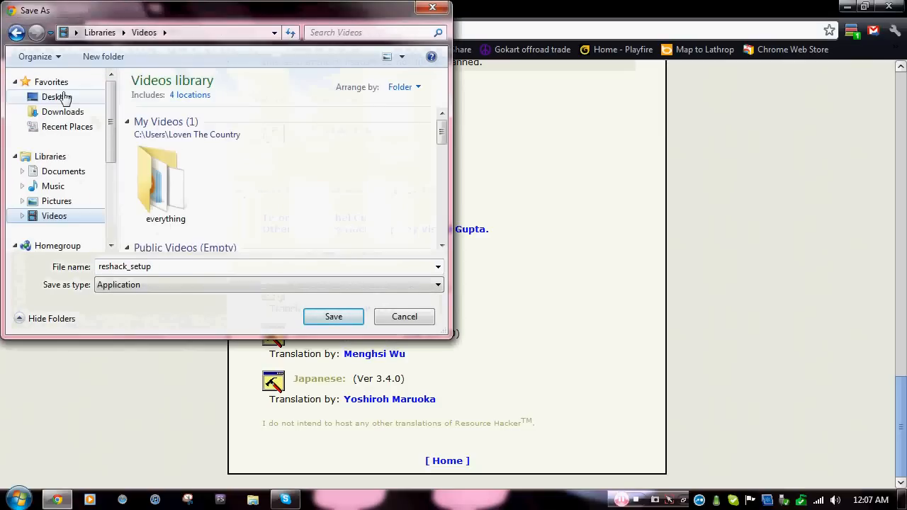
click(63, 95)
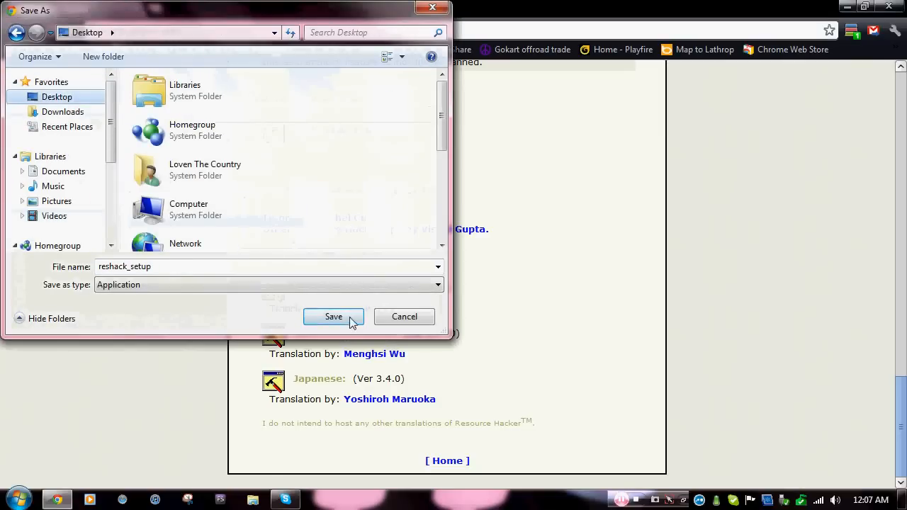
click(401, 316)
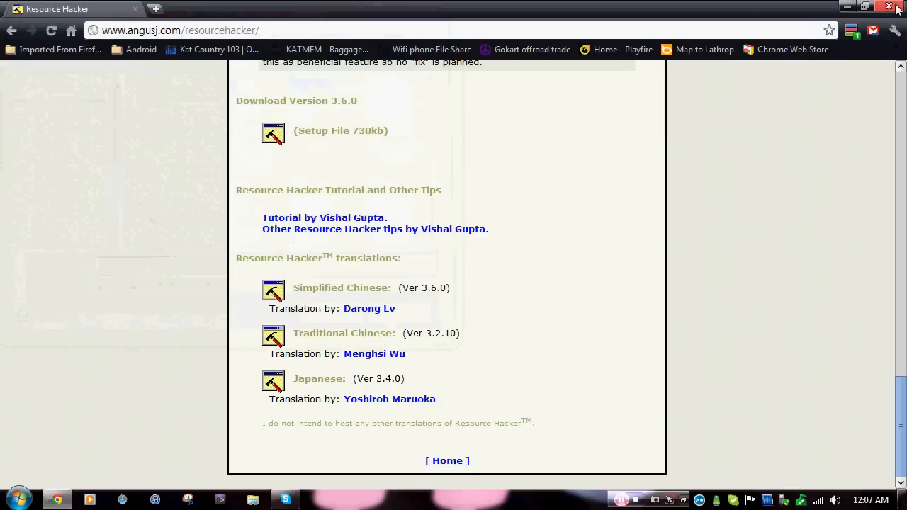
Close the Chrome window to return to the desktop.
click(888, 8)
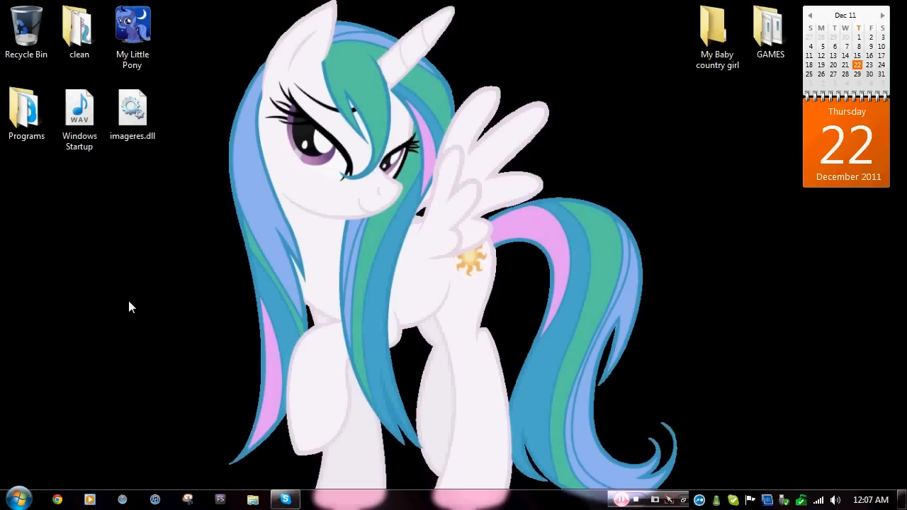
click(219, 500)
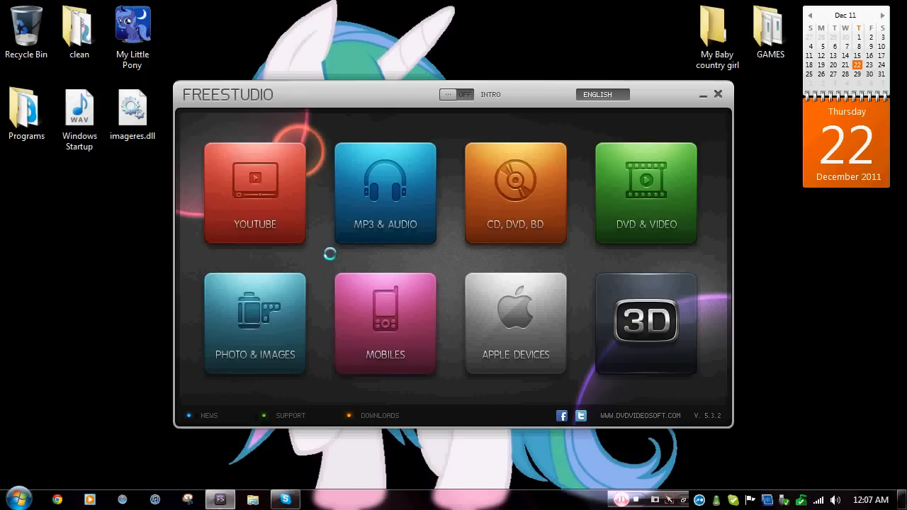
click(382, 220)
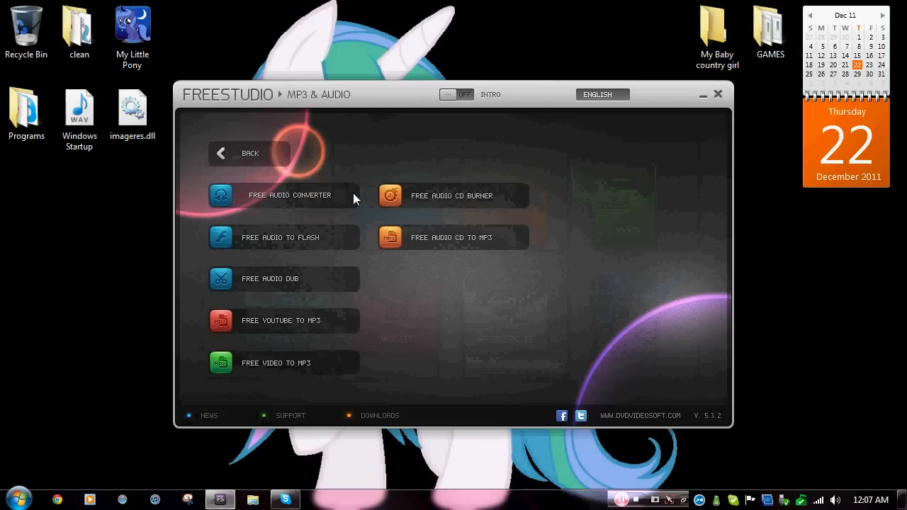
click(718, 94)
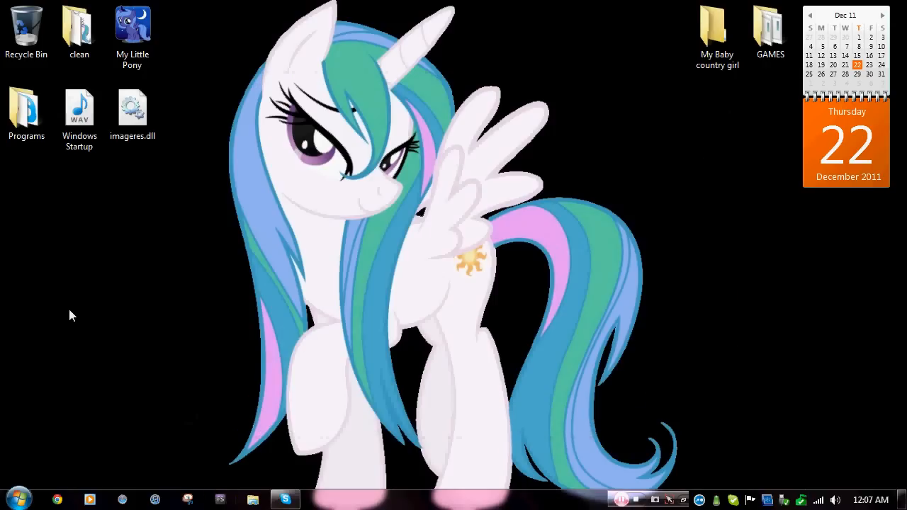
double_click(87, 145)
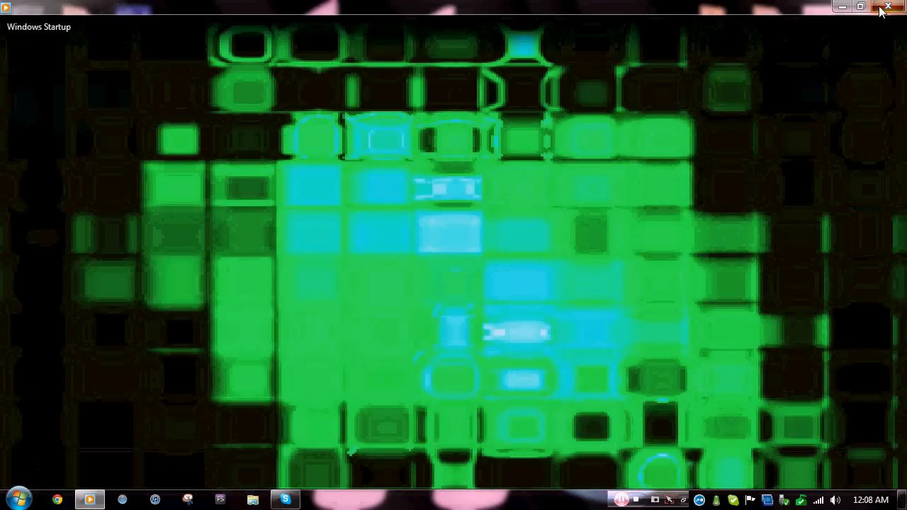
click(881, 10)
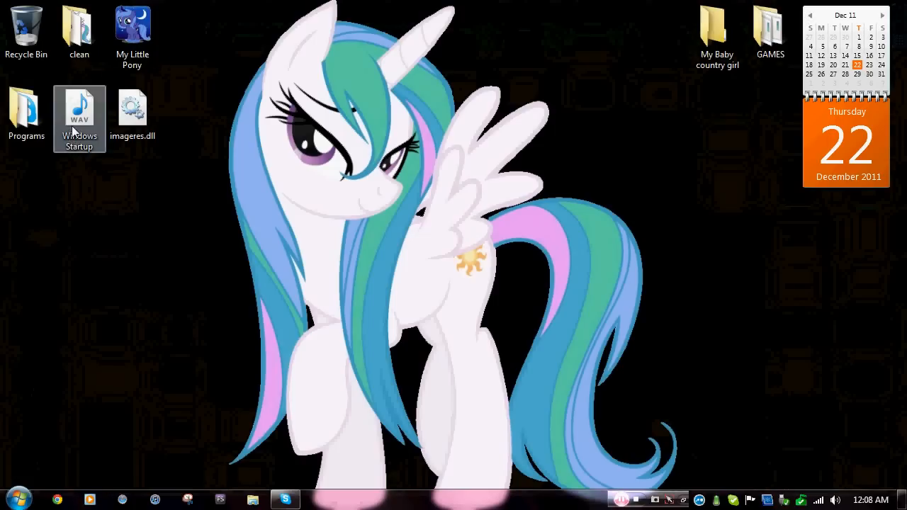
Run Resource Hacker as administrator from All Programs and move its window toward the lower right.
mouse_move(74, 133)
mouse_down()
mouse_move(92, 144)
mouse_move(82, 134)
mouse_up()
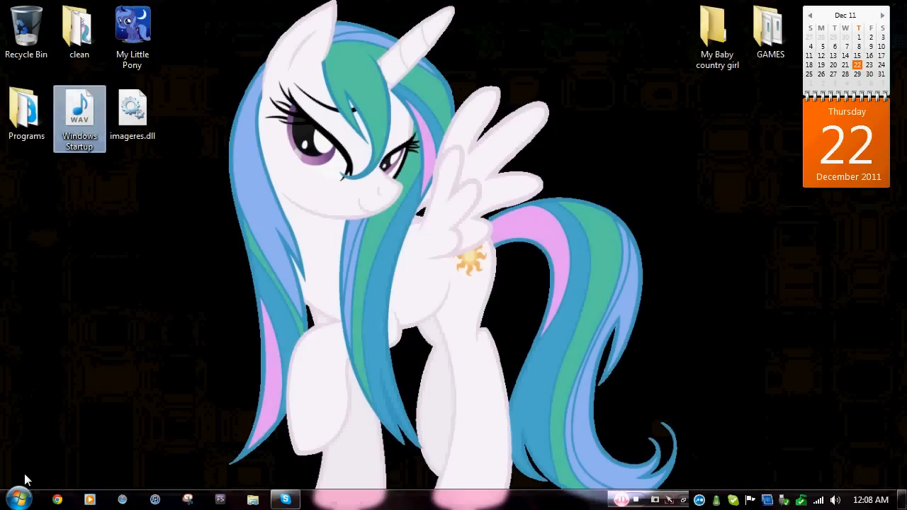
click(18, 498)
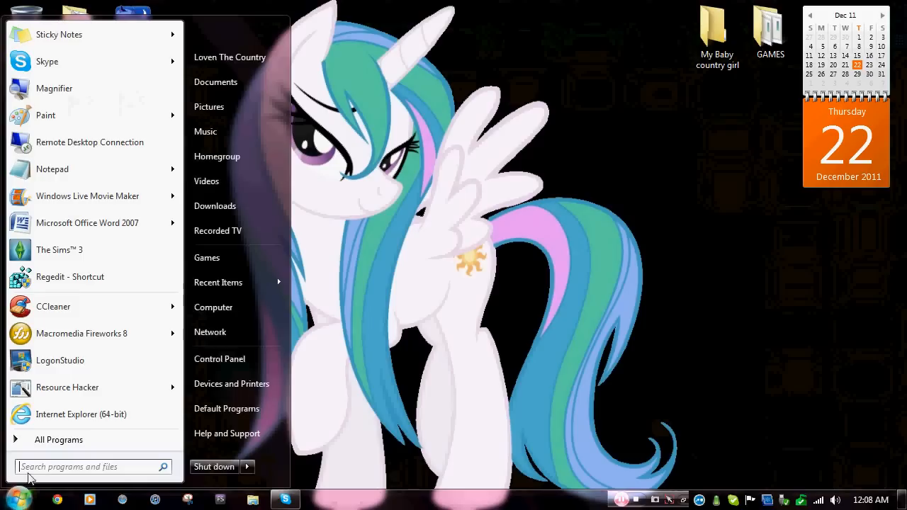
click(37, 440)
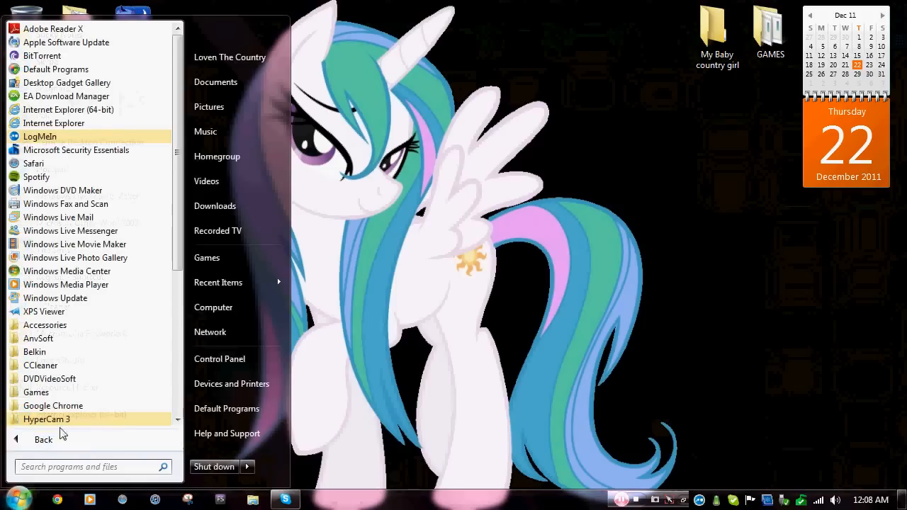
scroll(69, 397, down, 3)
scroll(70, 397, down, 3)
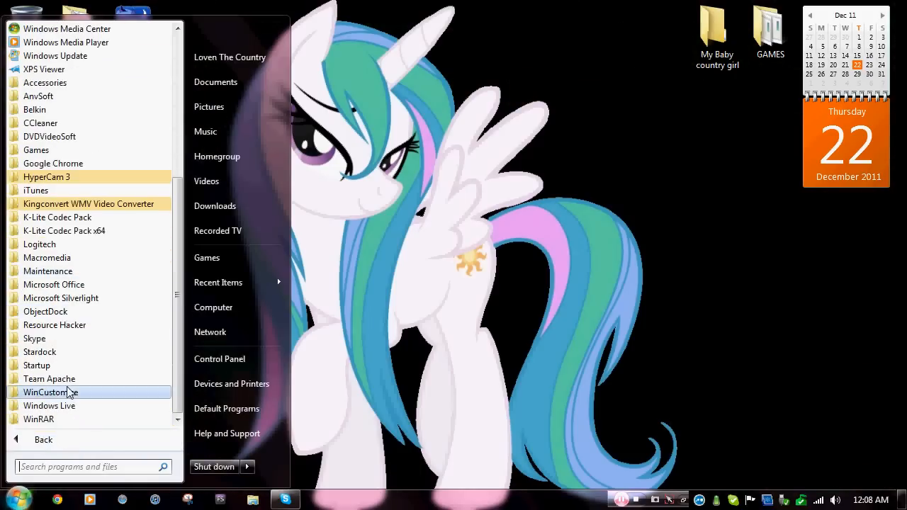
click(73, 326)
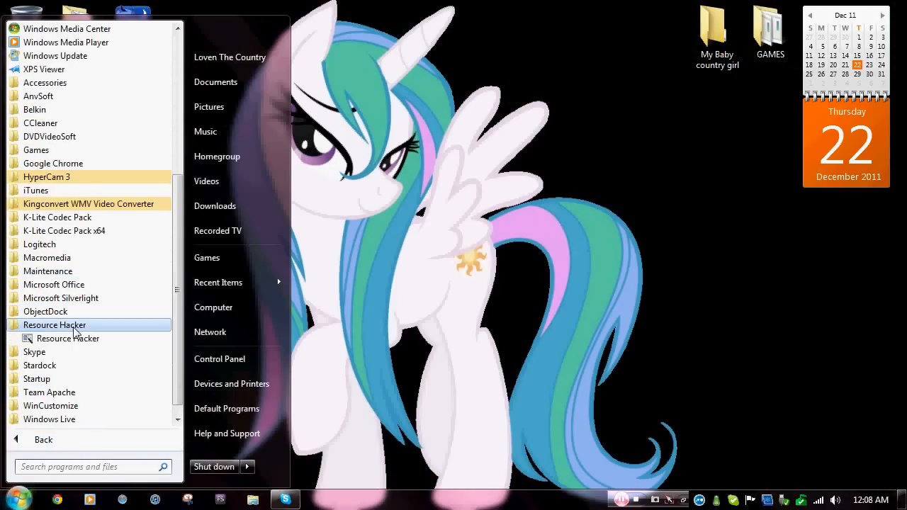
right_click(71, 340)
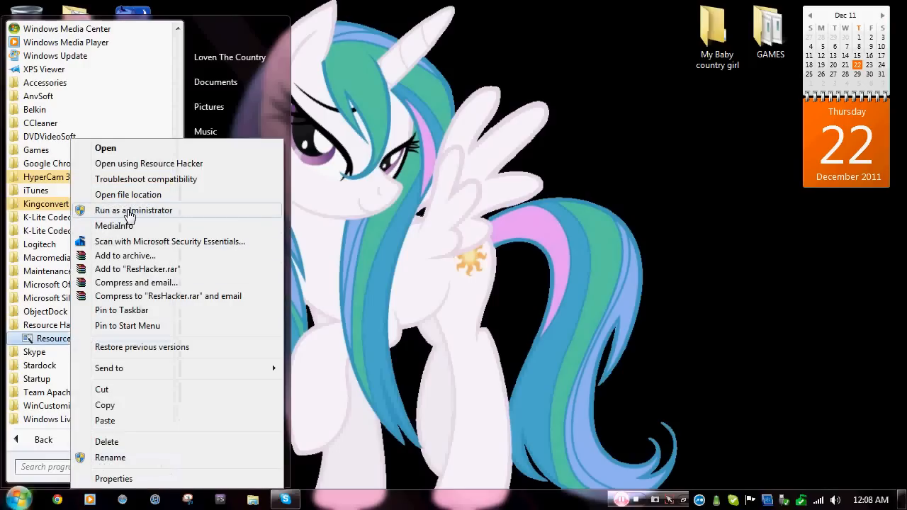
click(129, 210)
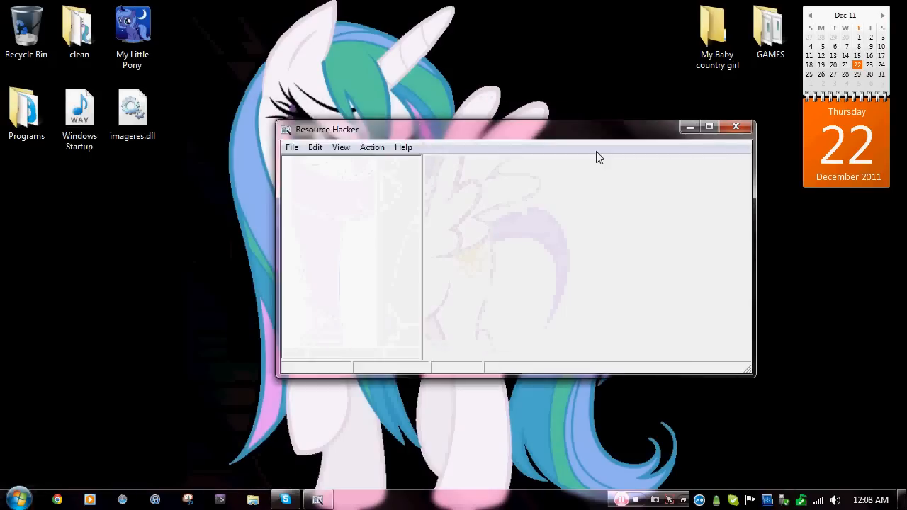
drag(539, 132, 659, 222)
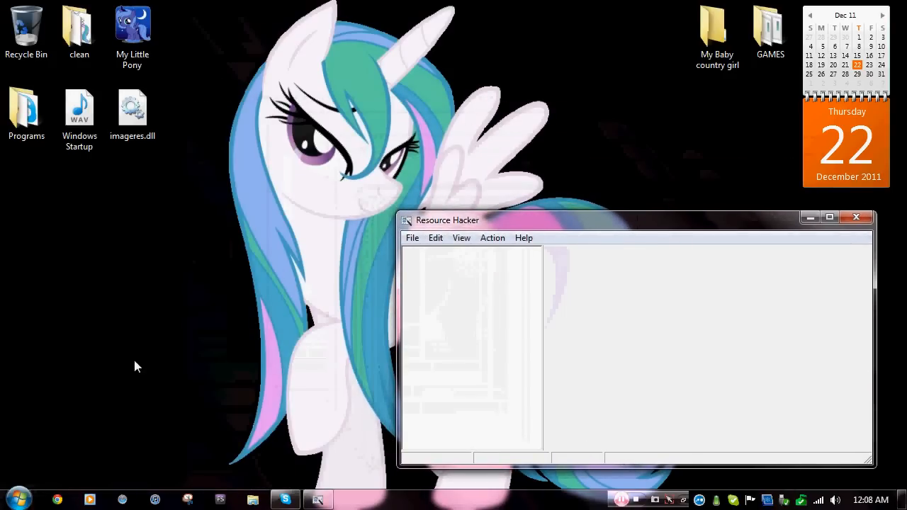
click(20, 502)
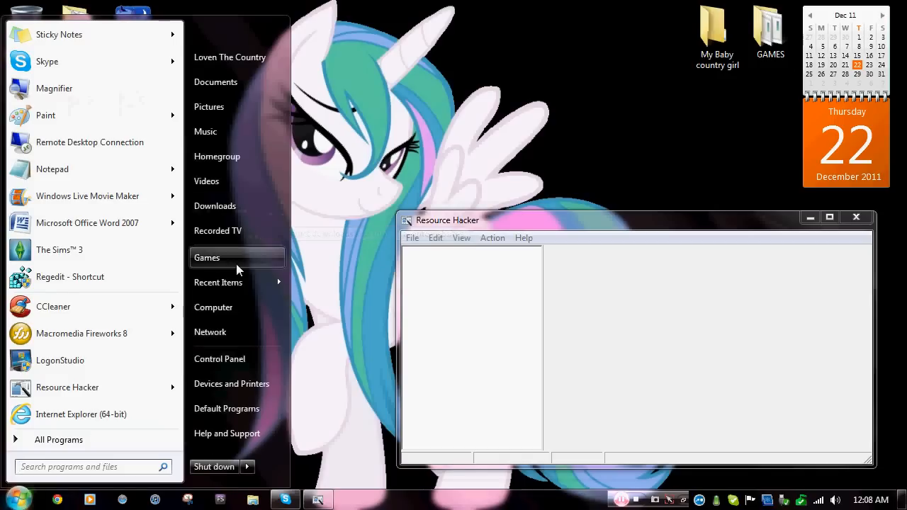
Browse Explorer to C:\Windows\System32 and scroll down to imageres.dll.
click(227, 309)
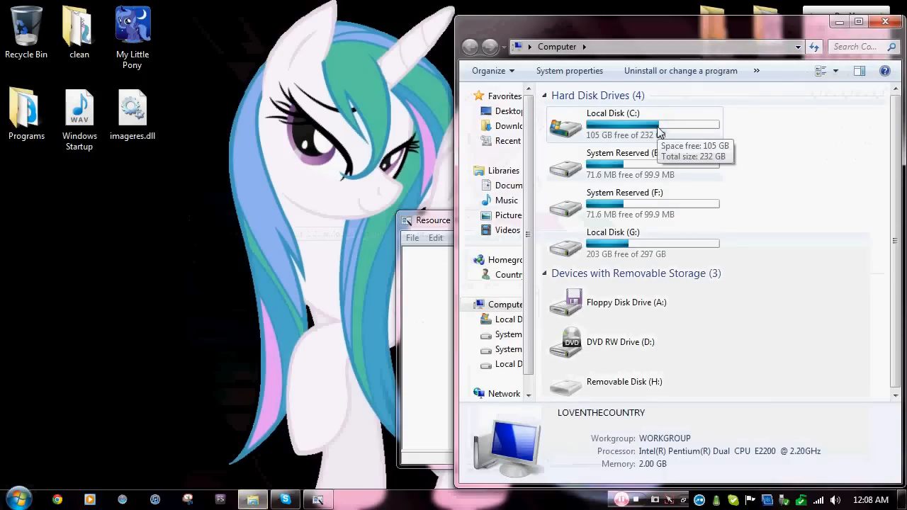
double_click(657, 132)
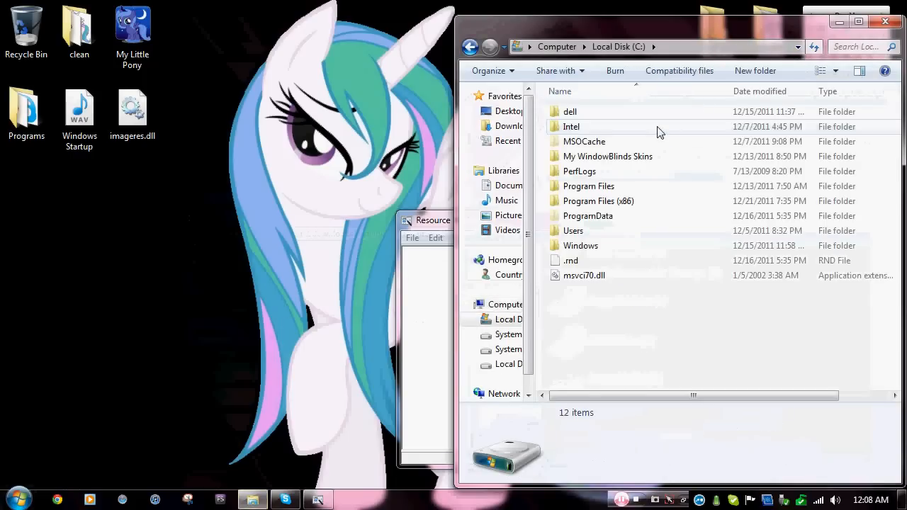
double_click(608, 246)
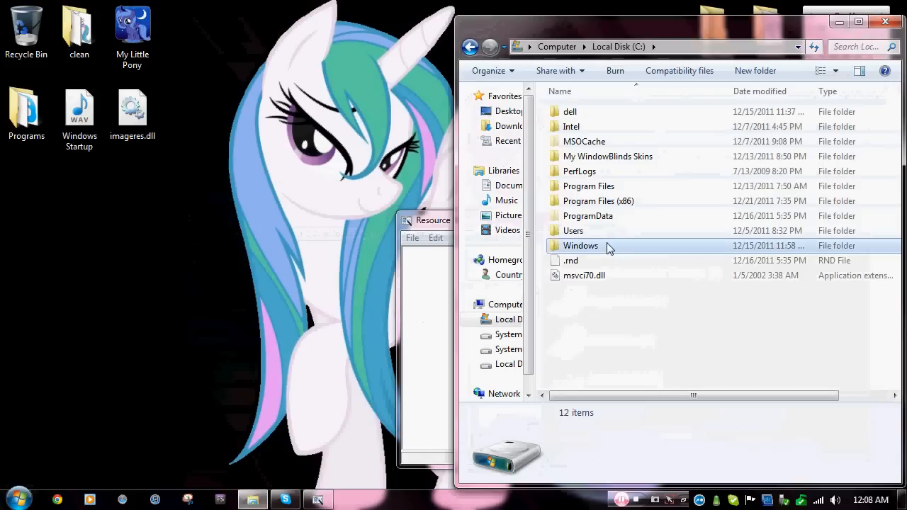
scroll(605, 246, down, 14)
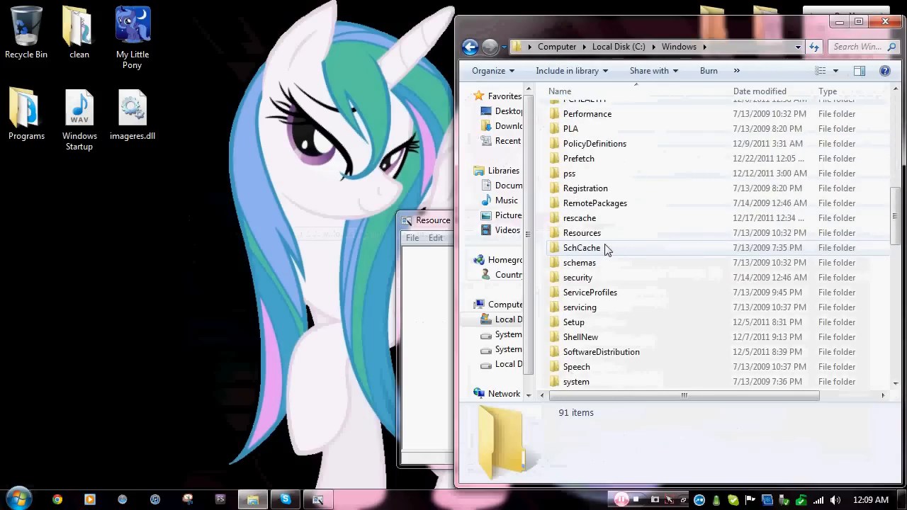
double_click(607, 219)
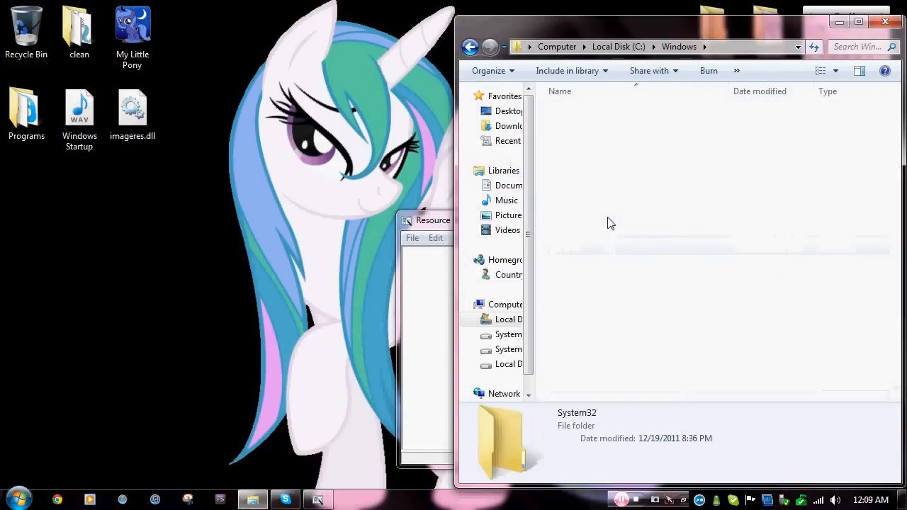
scroll(608, 222, down, 6)
drag(626, 28, 341, 42)
scroll(340, 184, down, 13)
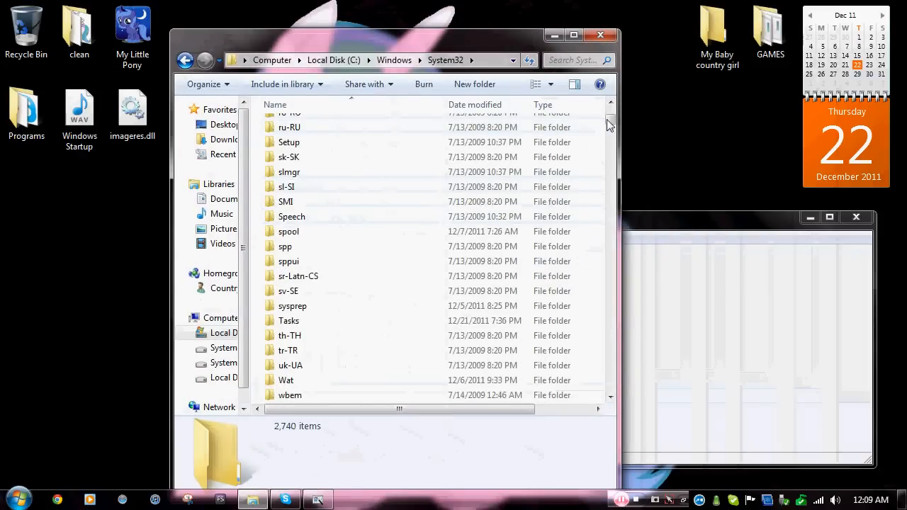
drag(610, 125, 583, 219)
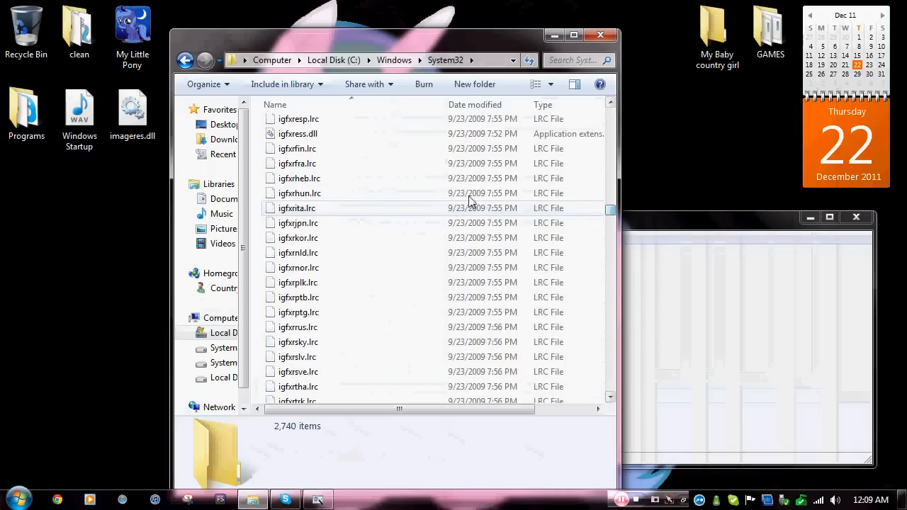
scroll(304, 330, down, 8)
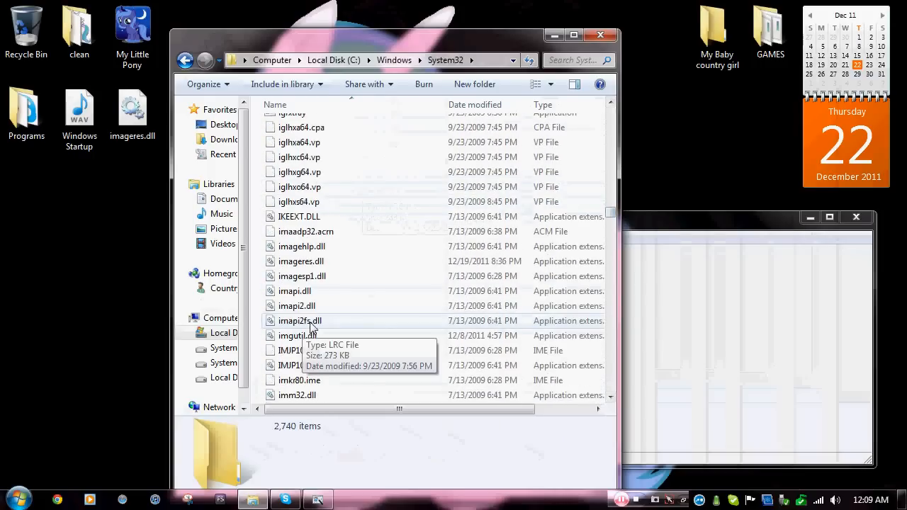
Copy the System32 imageres.dll to the clipboard.
click(323, 261)
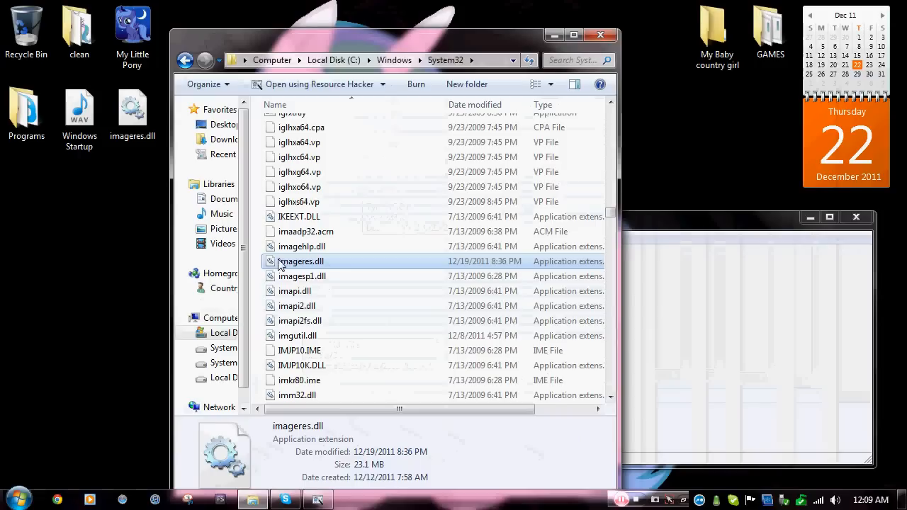
right_click(462, 265)
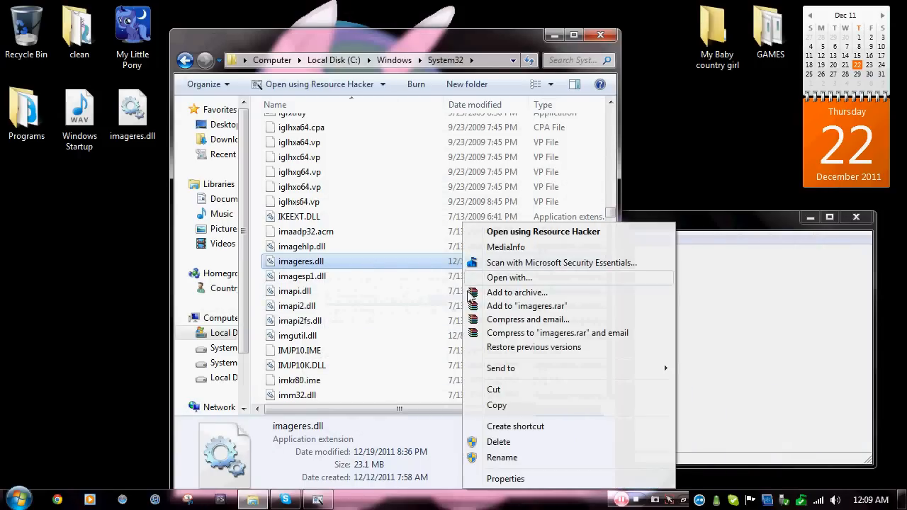
click(494, 405)
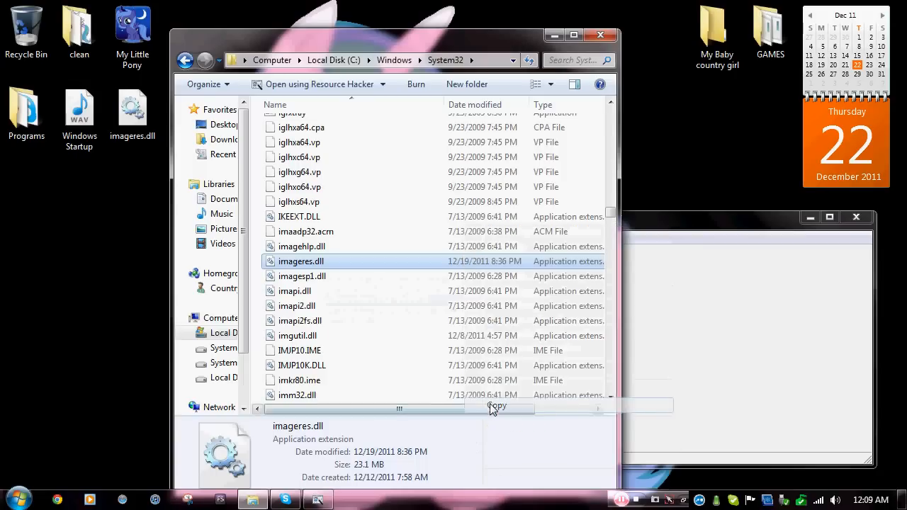
Paste imageres.dll onto the desktop, replacing the old copy, and place it beside Windows Startup.
click(552, 37)
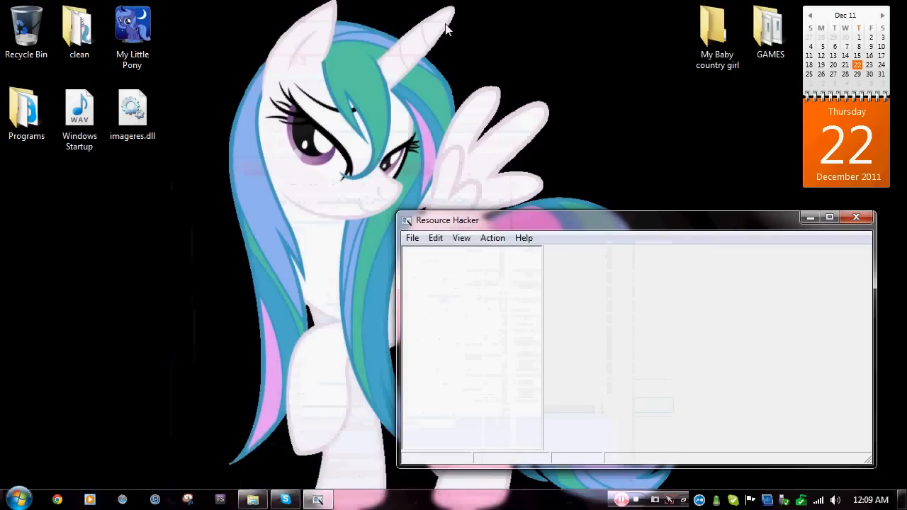
right_click(85, 184)
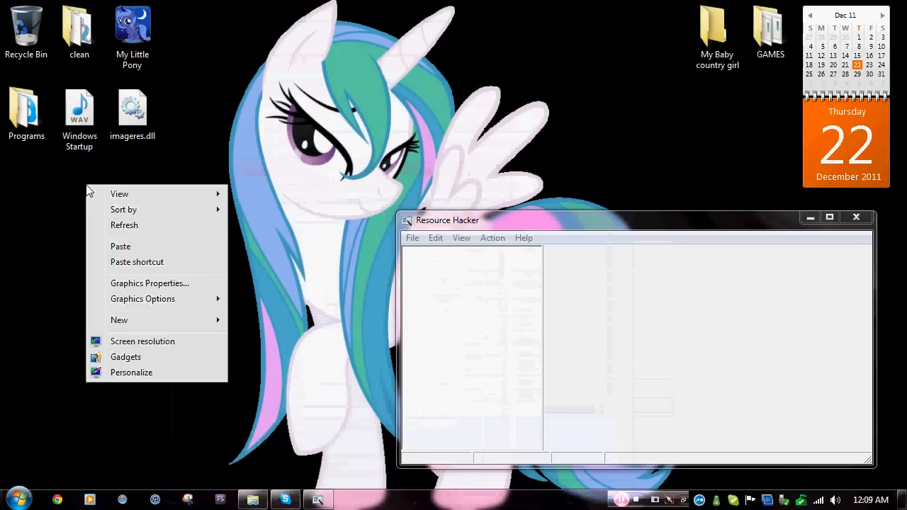
click(110, 246)
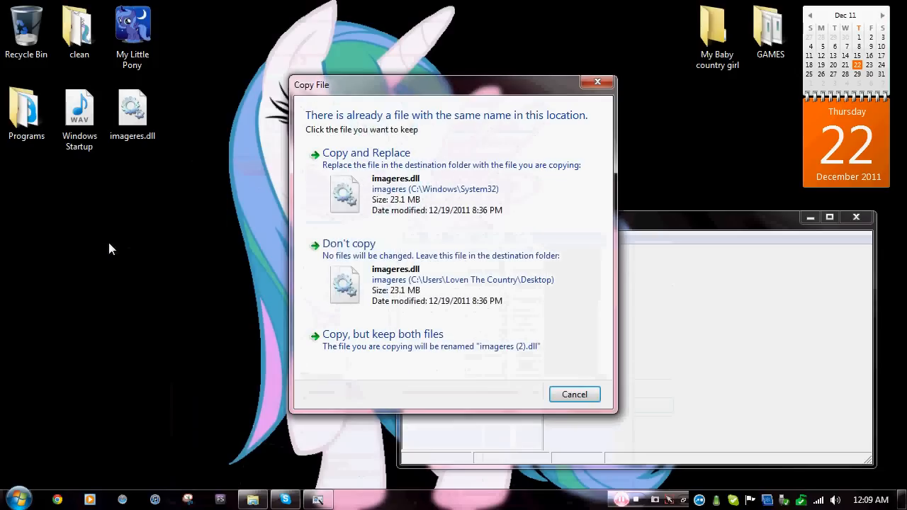
click(347, 155)
drag(99, 170, 142, 117)
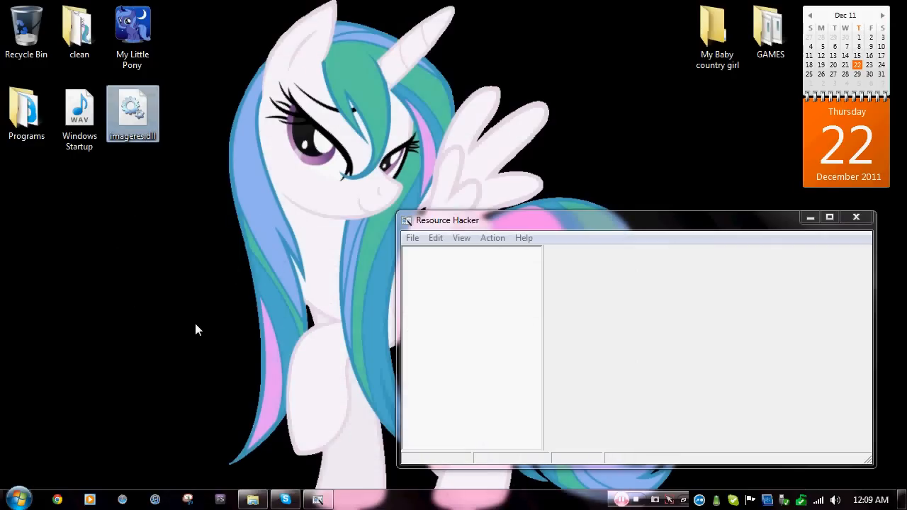
click(85, 136)
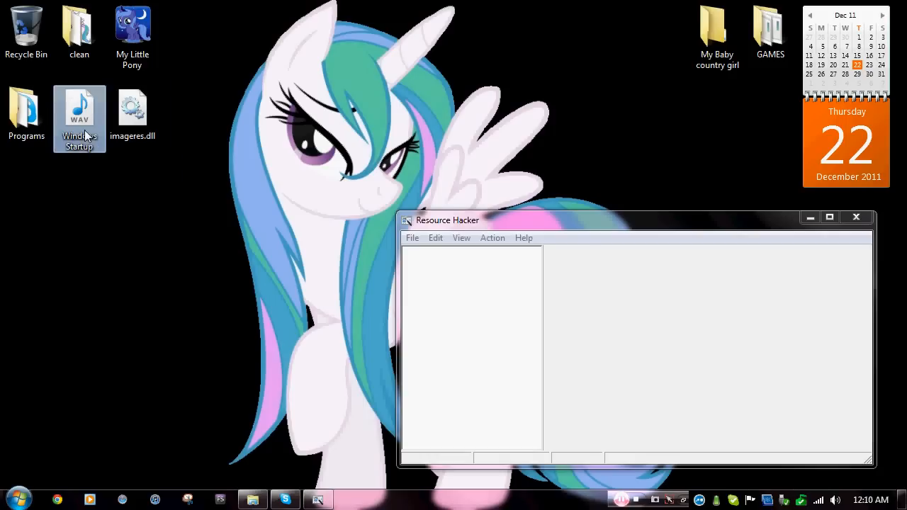
click(19, 498)
click(216, 82)
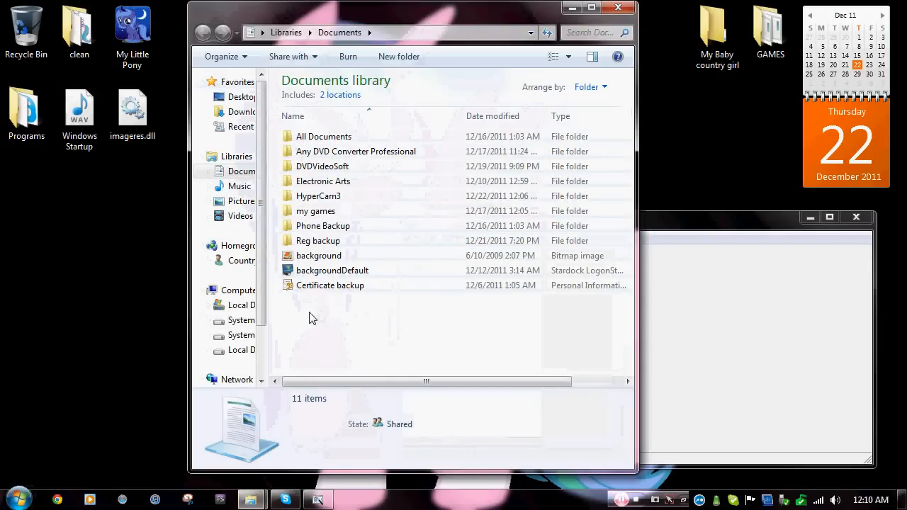
click(617, 8)
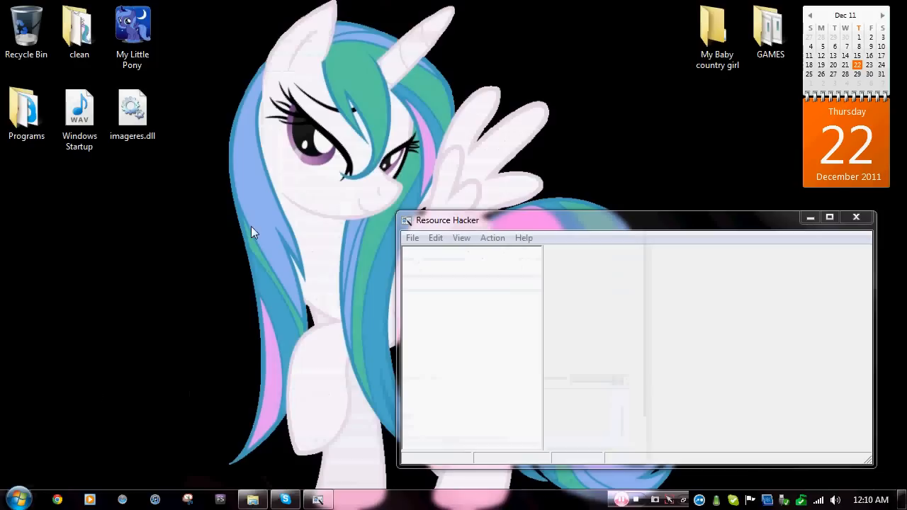
click(18, 499)
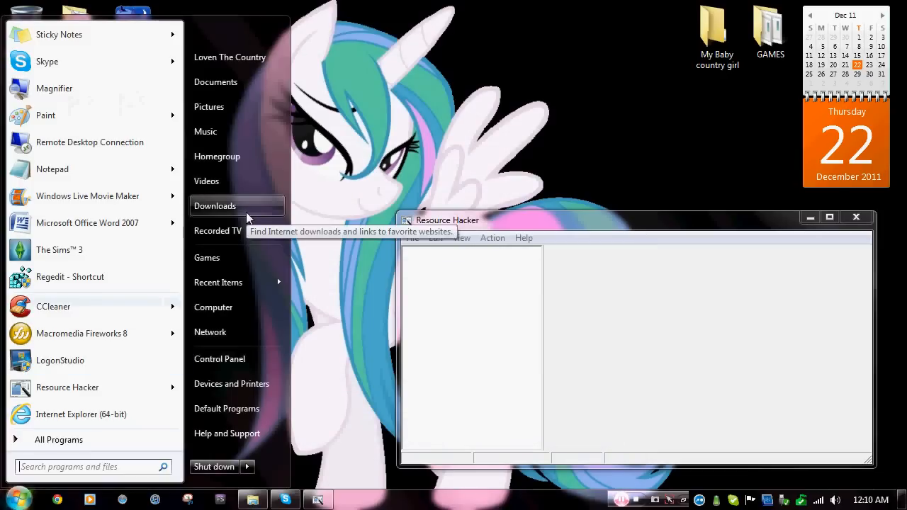
click(223, 314)
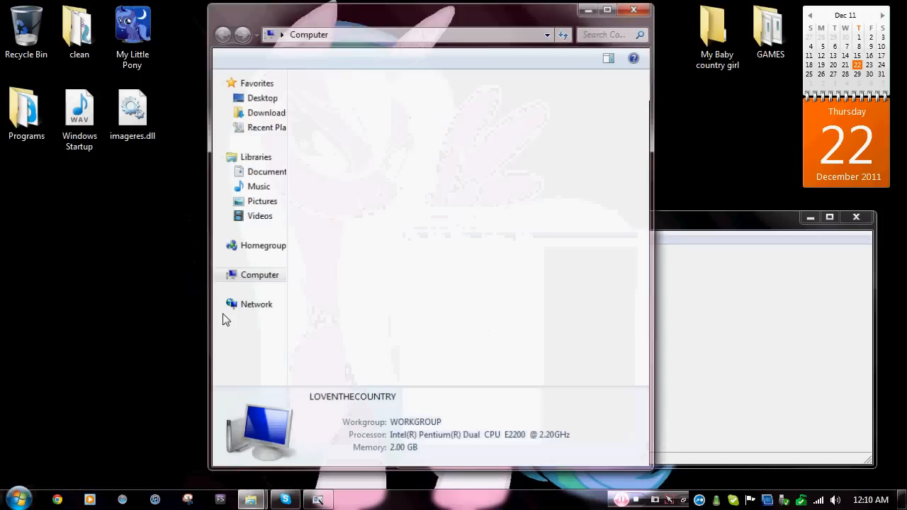
click(368, 124)
double_click(368, 124)
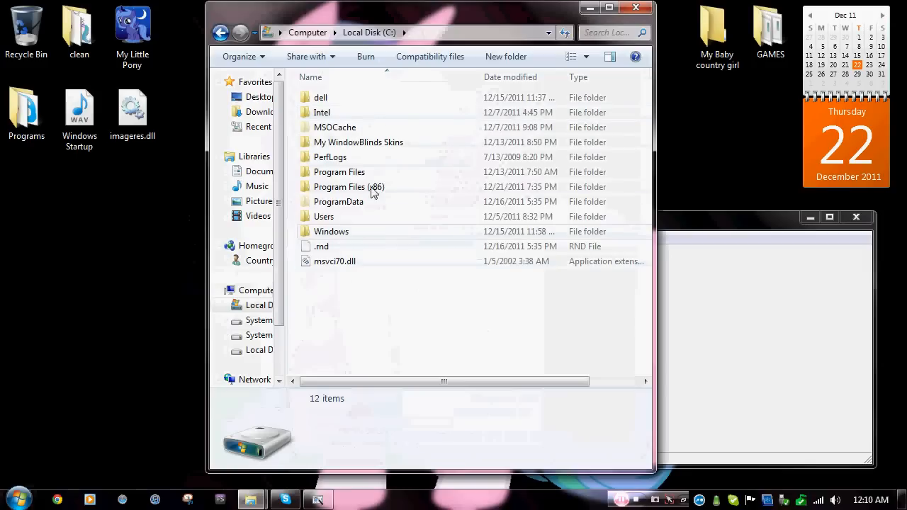
double_click(356, 105)
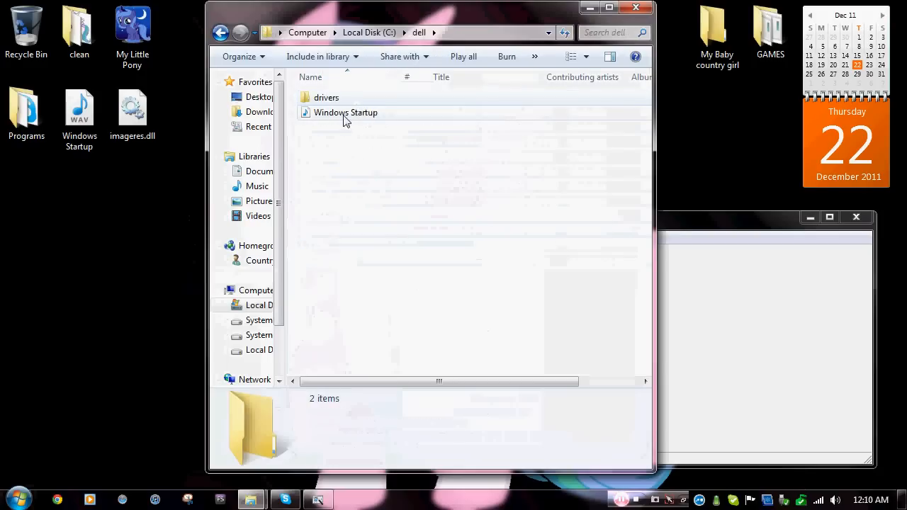
click(334, 118)
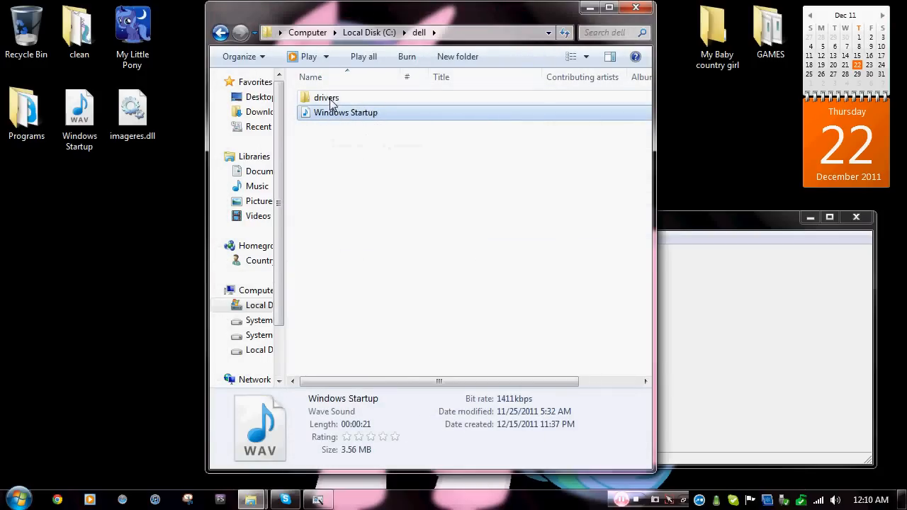
click(634, 9)
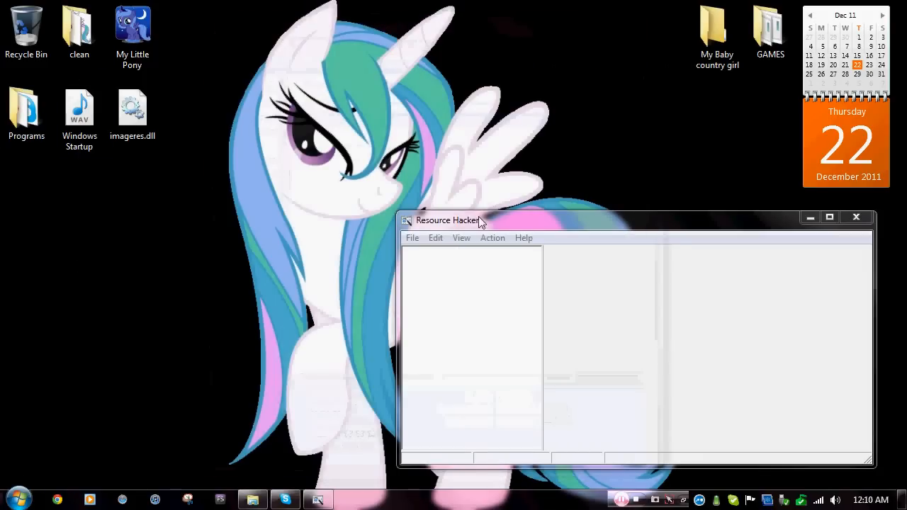
Reposition the Resource Hacker window and open the Desktop's imageres.dll through File > Open.
drag(479, 221, 266, 89)
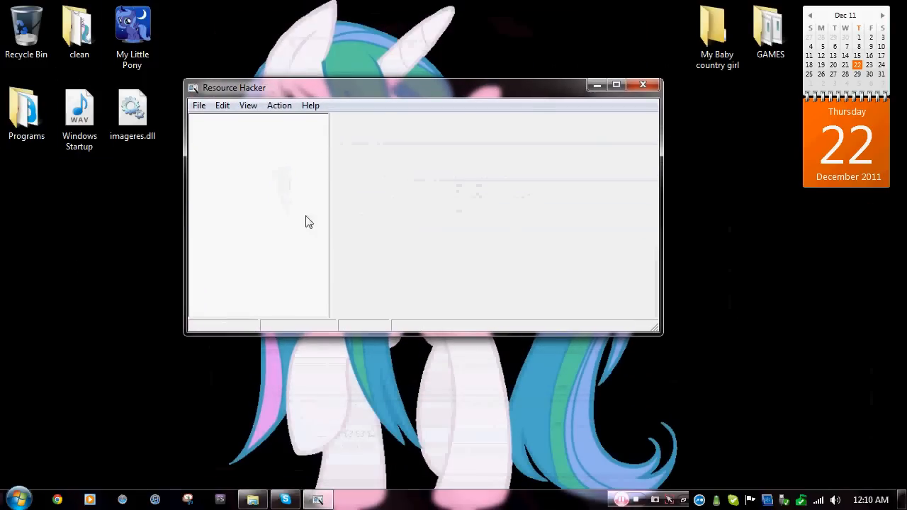
drag(394, 88, 486, 93)
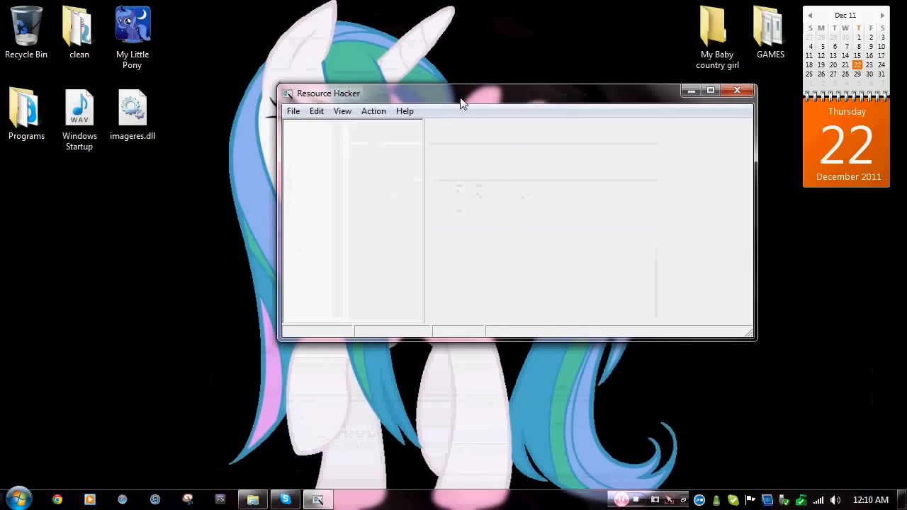
click(300, 115)
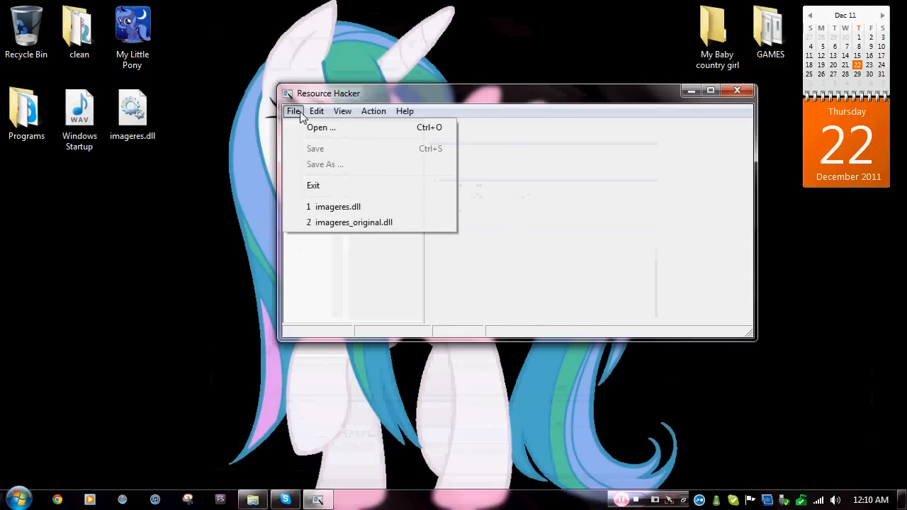
click(301, 128)
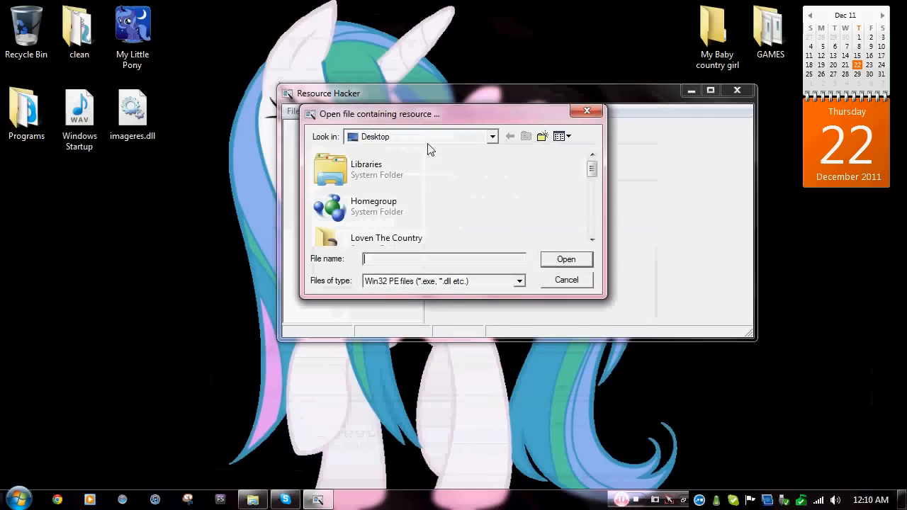
click(492, 136)
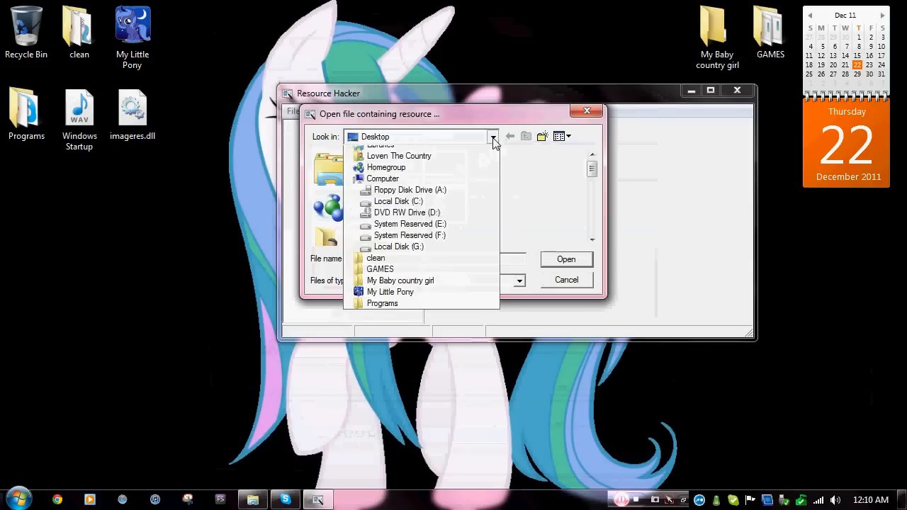
click(492, 136)
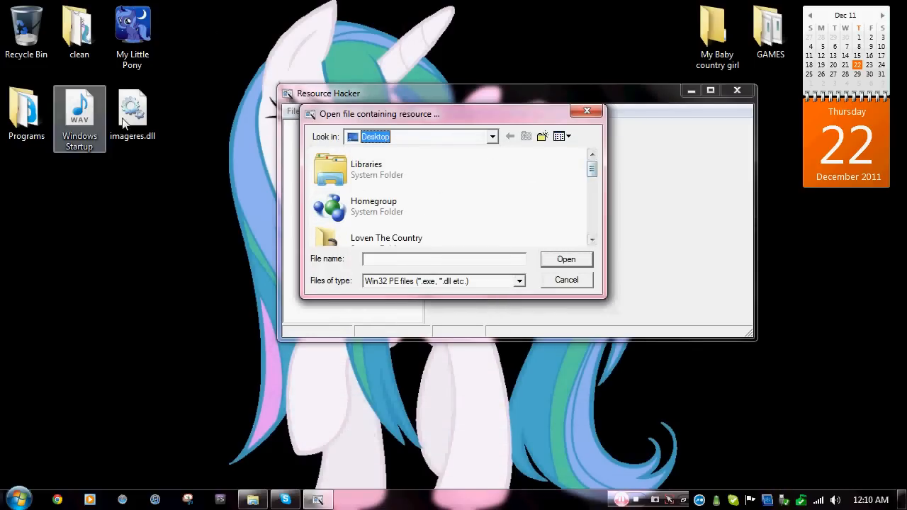
drag(588, 173, 589, 226)
click(374, 233)
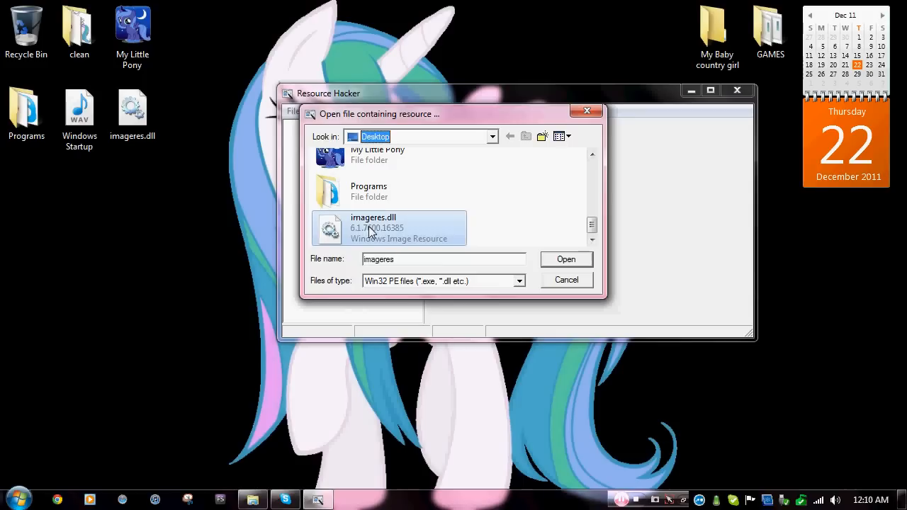
click(560, 260)
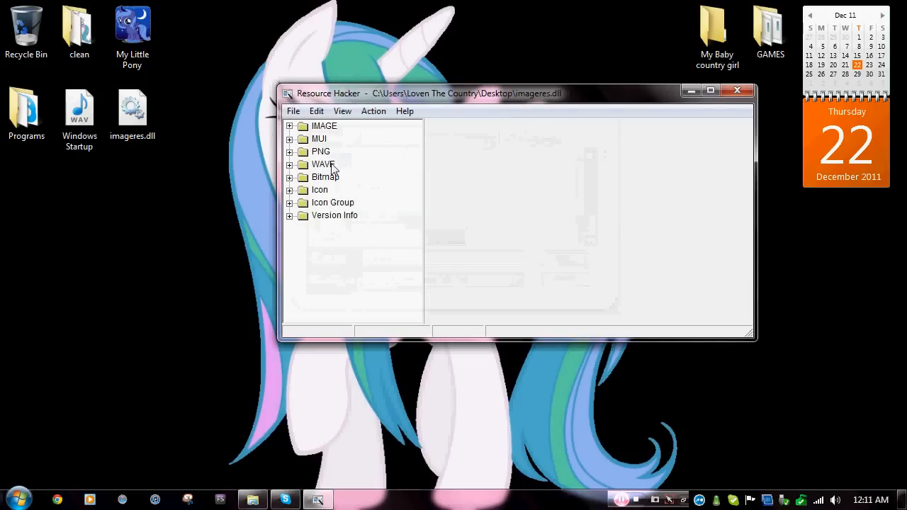
Expand WAVE > 5080, select language 1033, and play then stop its current startup sound.
click(289, 164)
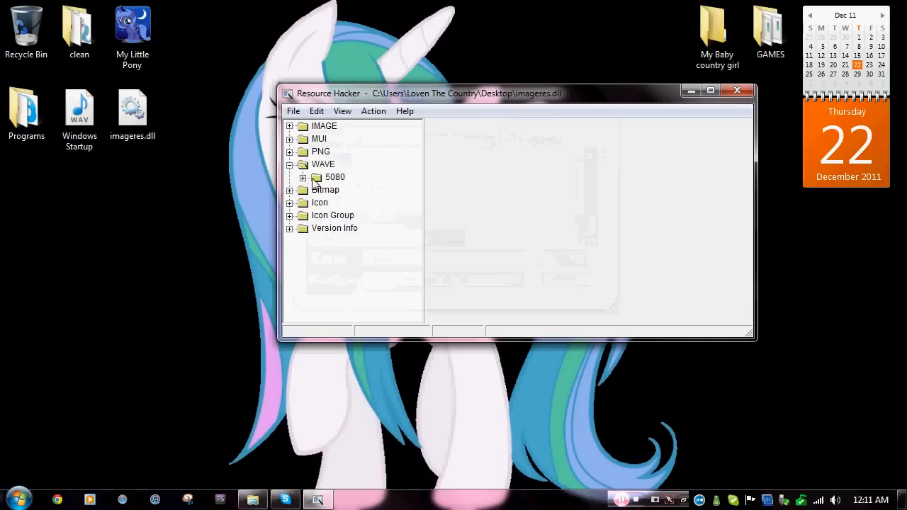
click(327, 177)
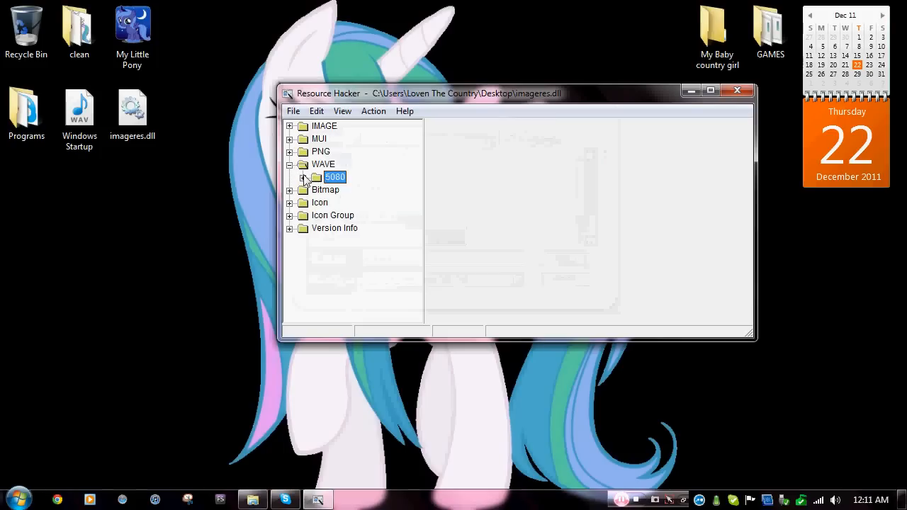
click(302, 177)
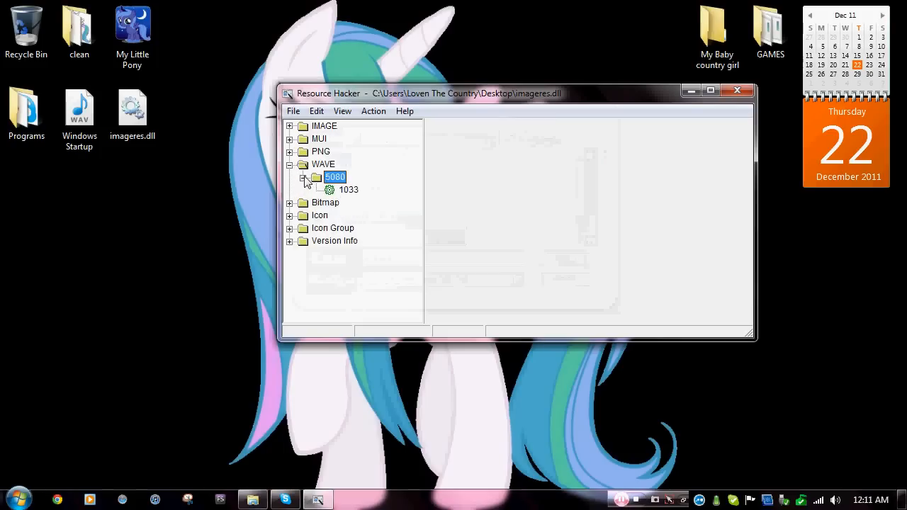
click(347, 192)
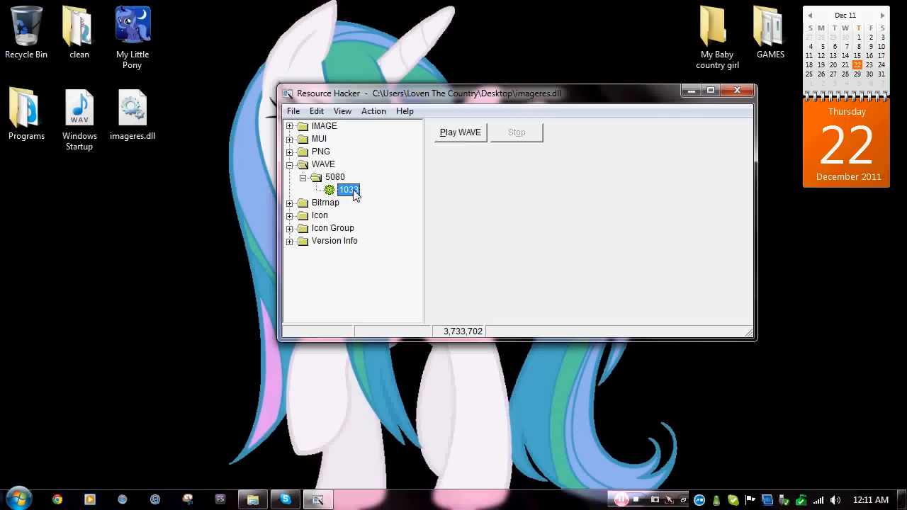
click(455, 139)
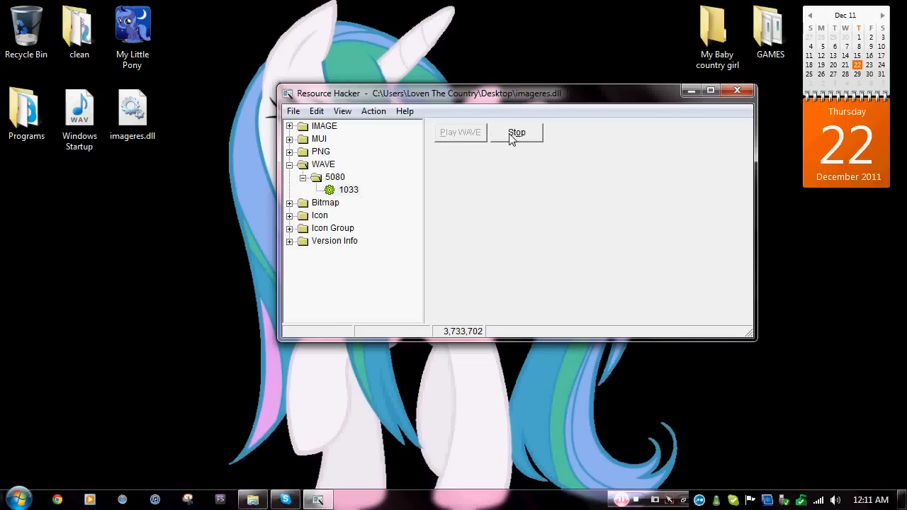
click(511, 139)
click(347, 191)
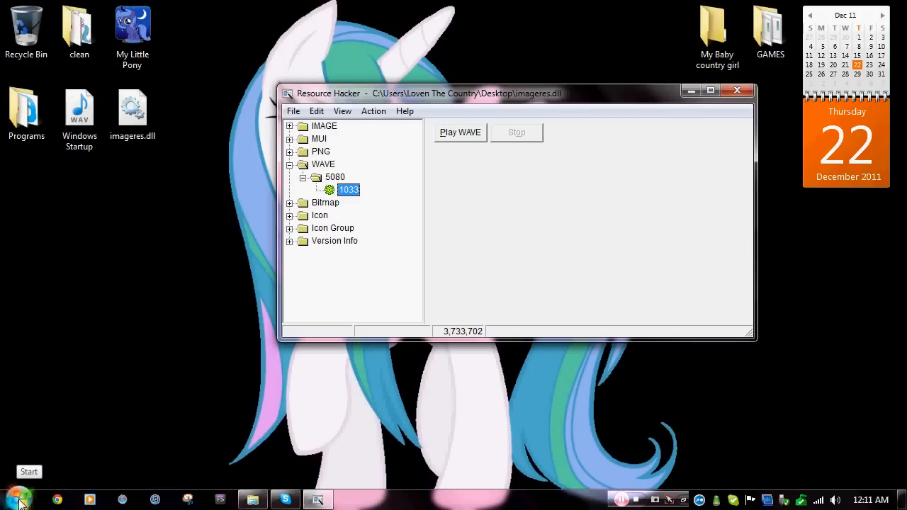
Choose Replace Resource on WAVE 5080/1033 and bring up the file chooser for the new sound.
right_click(355, 194)
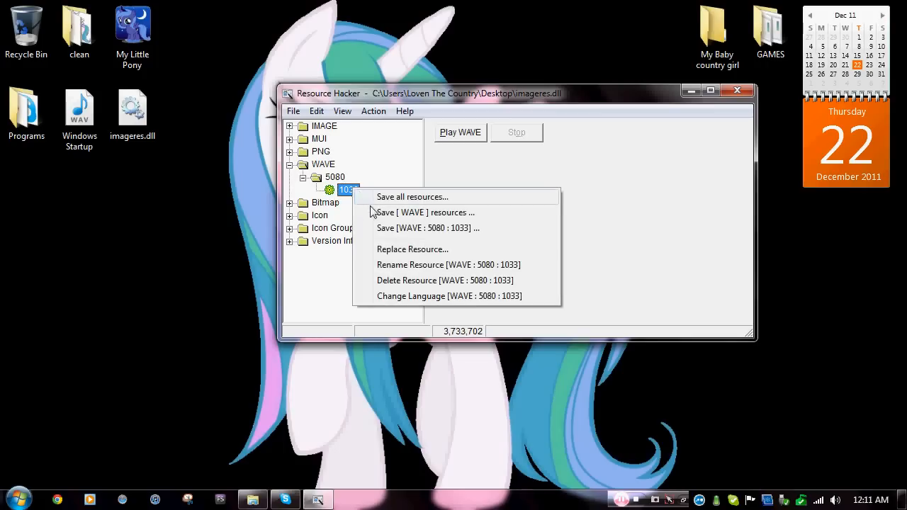
click(457, 250)
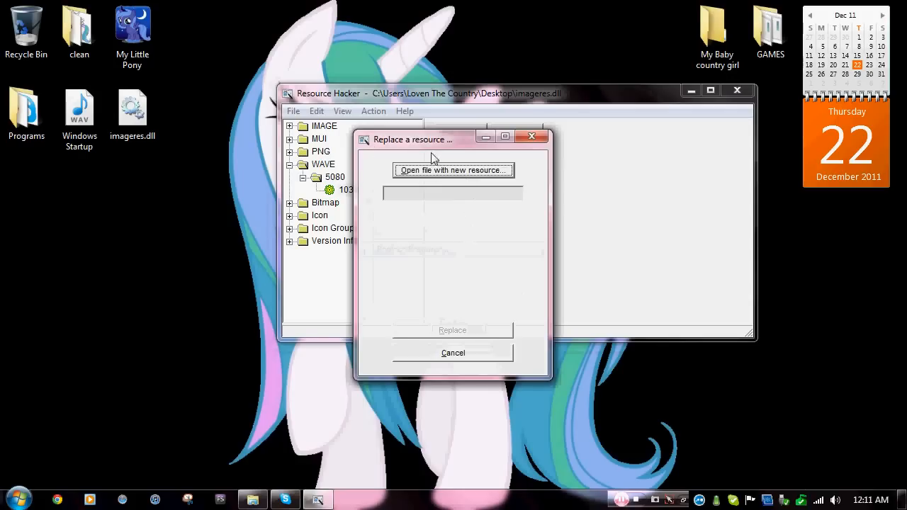
click(471, 176)
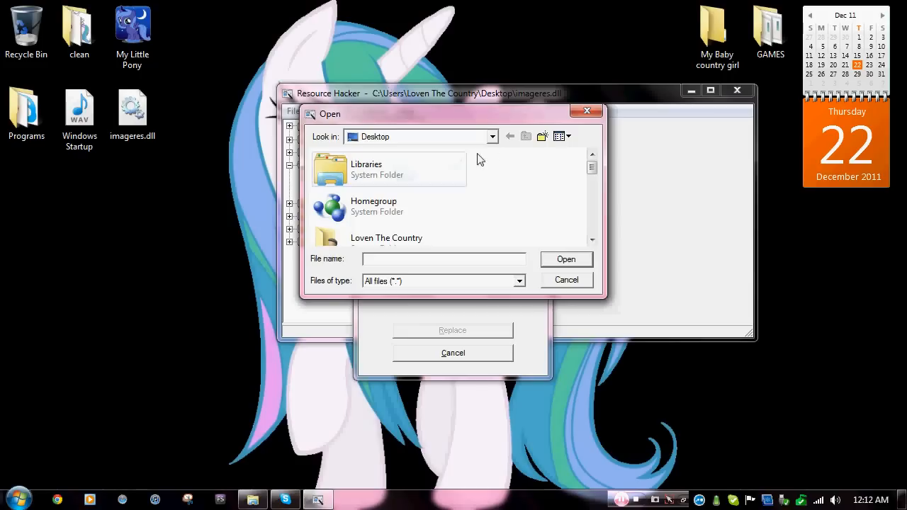
Browse to C:\dell and load Windows Startup.wav as the replacement sound file.
click(493, 137)
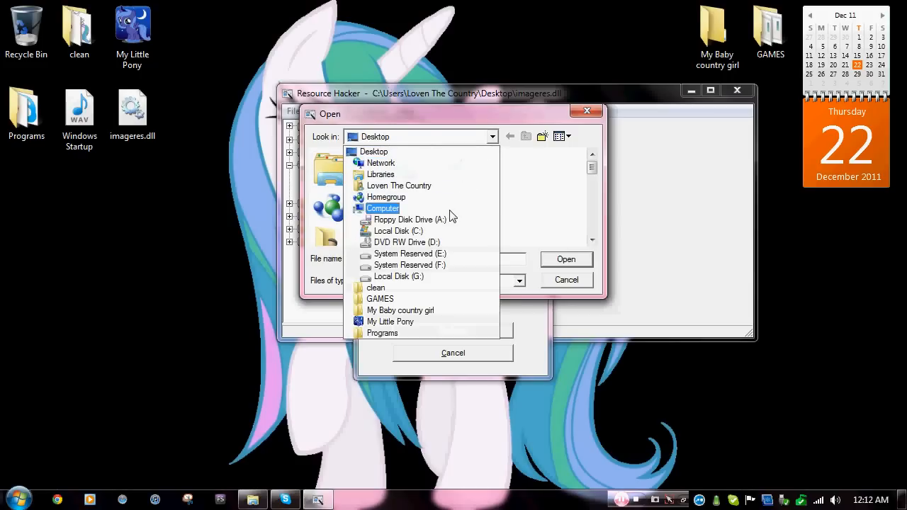
click(452, 213)
double_click(430, 188)
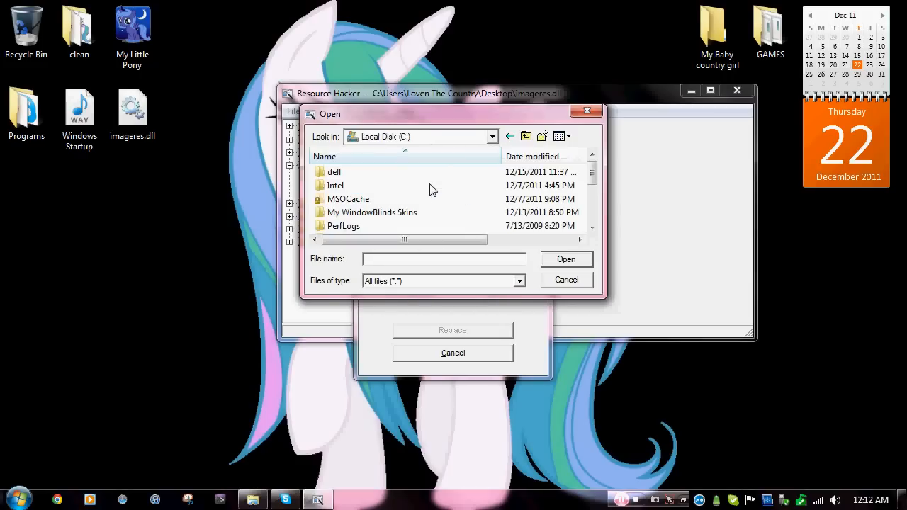
scroll(430, 192, down, 2)
scroll(431, 186, up, 2)
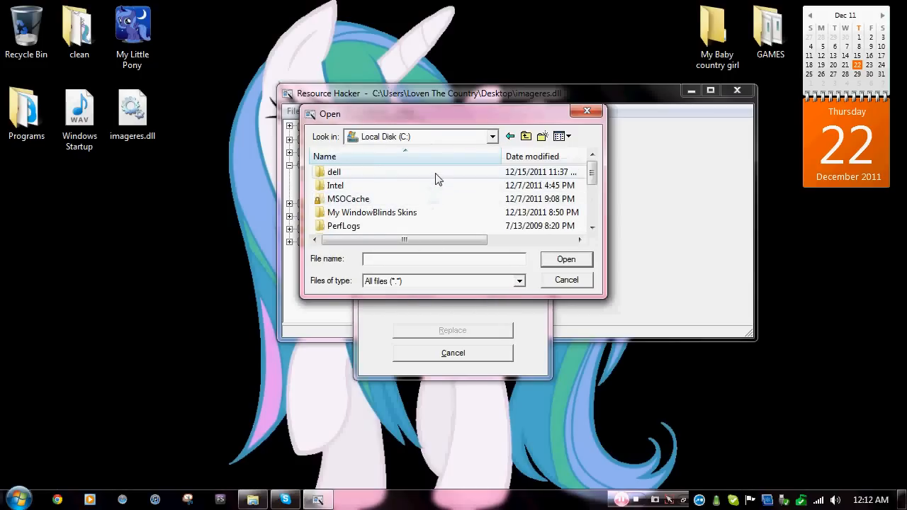
double_click(435, 174)
click(386, 188)
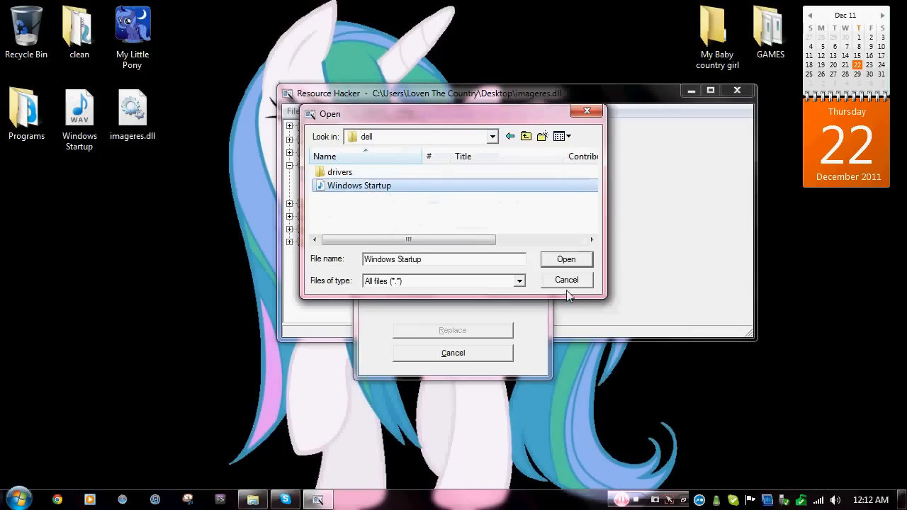
click(557, 260)
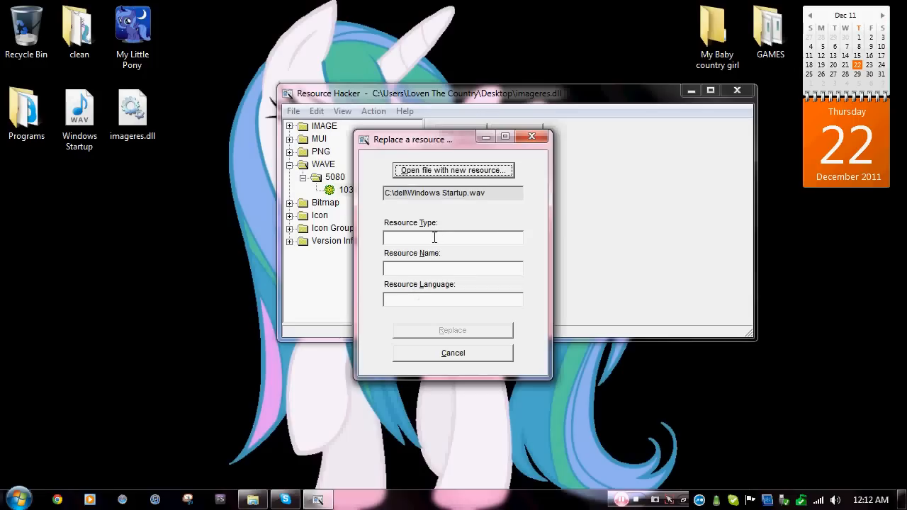
Replace resource WAVE 5080, language 1033, with the Windows Startup WAV file.
click(434, 238)
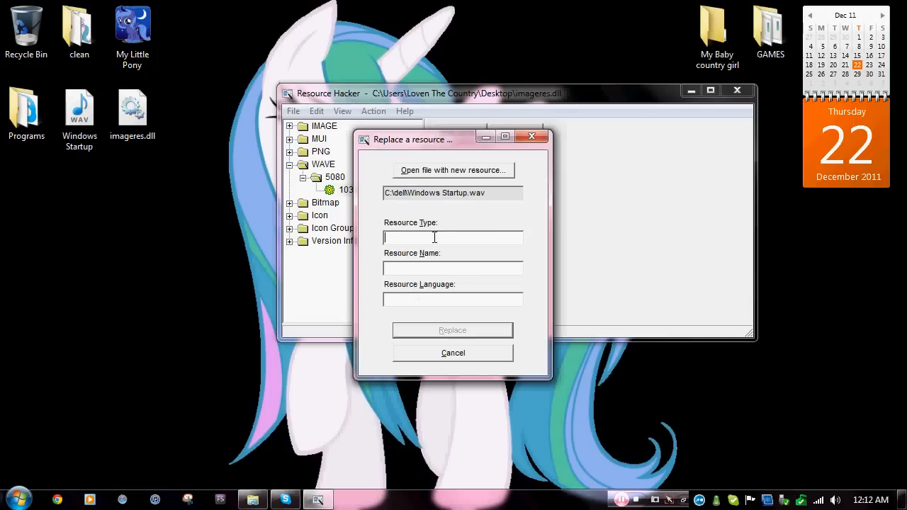
text(WAVE)
click(461, 268)
text(S080)
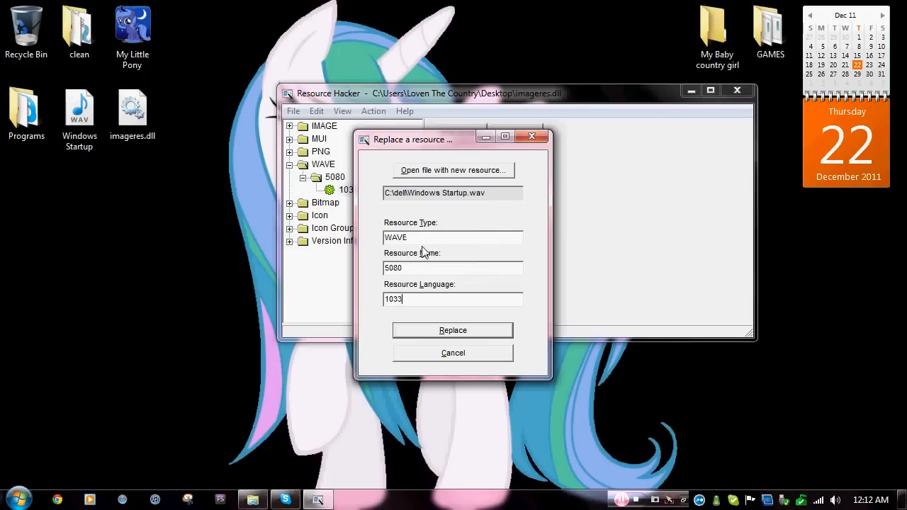
click(417, 299)
click(459, 333)
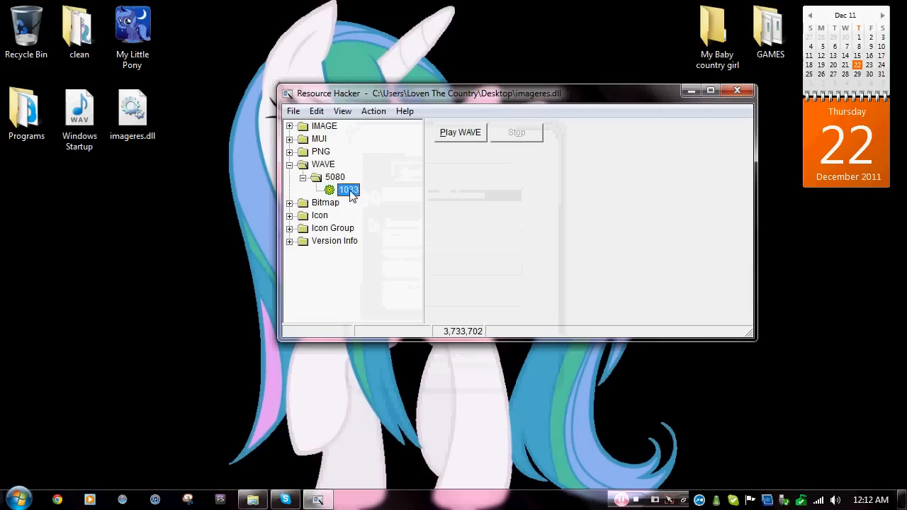
Play the replaced 5080 sound to check it, then reselect the 1033 resource.
click(462, 134)
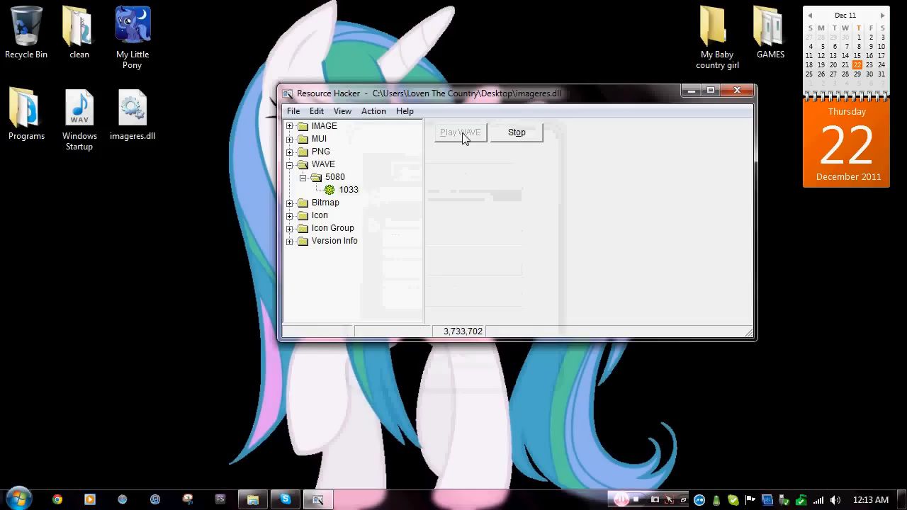
click(523, 138)
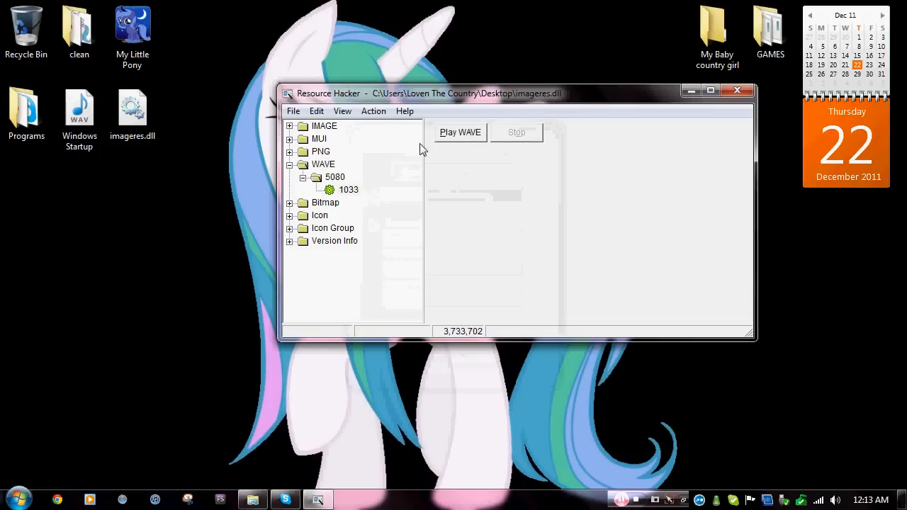
click(355, 192)
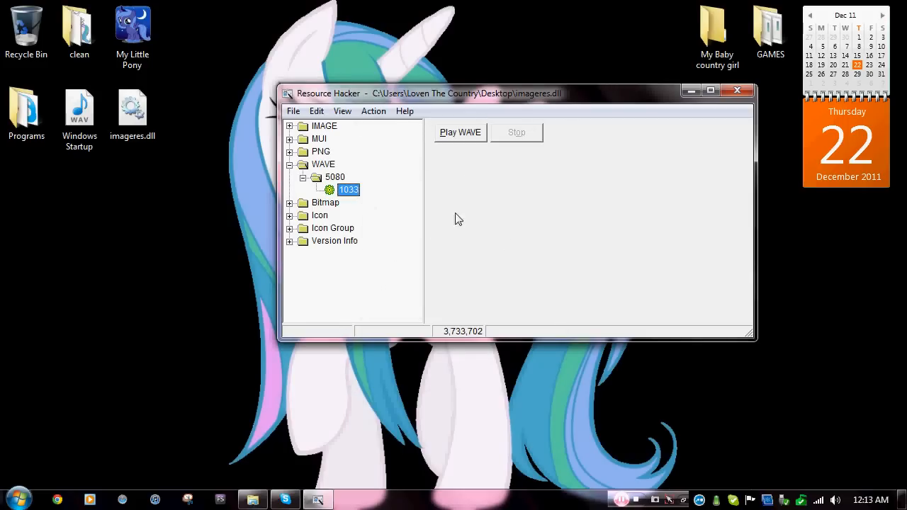
Save the modified imageres.dll and close Resource Hacker.
click(292, 114)
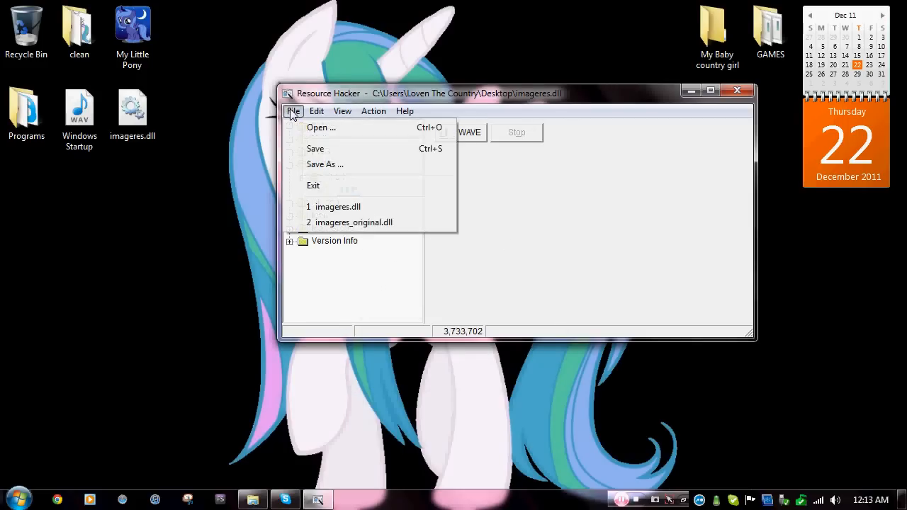
click(327, 150)
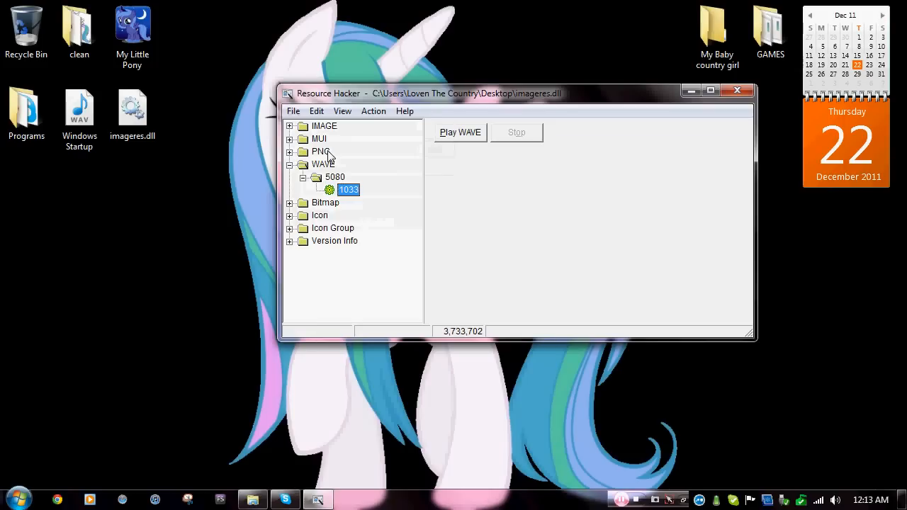
click(746, 94)
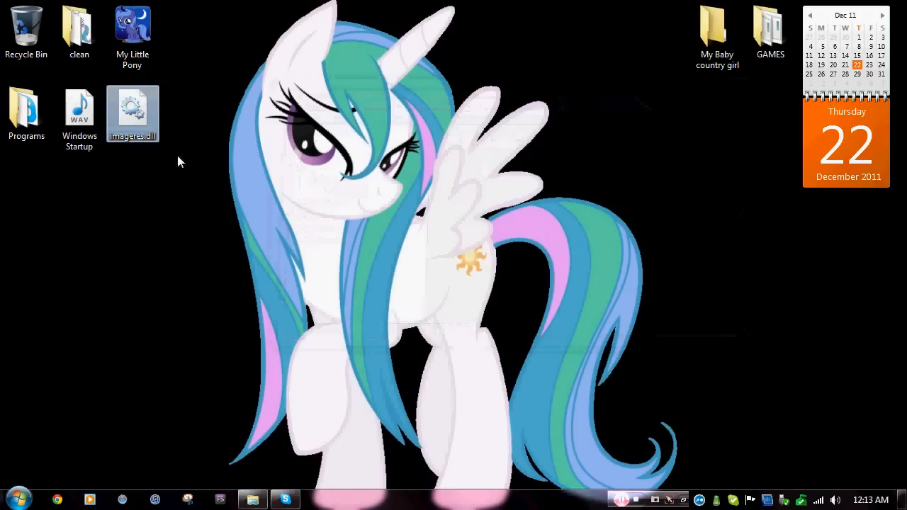
Launch Resource Hacker again and load the edited imageres.dll from the desktop.
drag(139, 120, 138, 206)
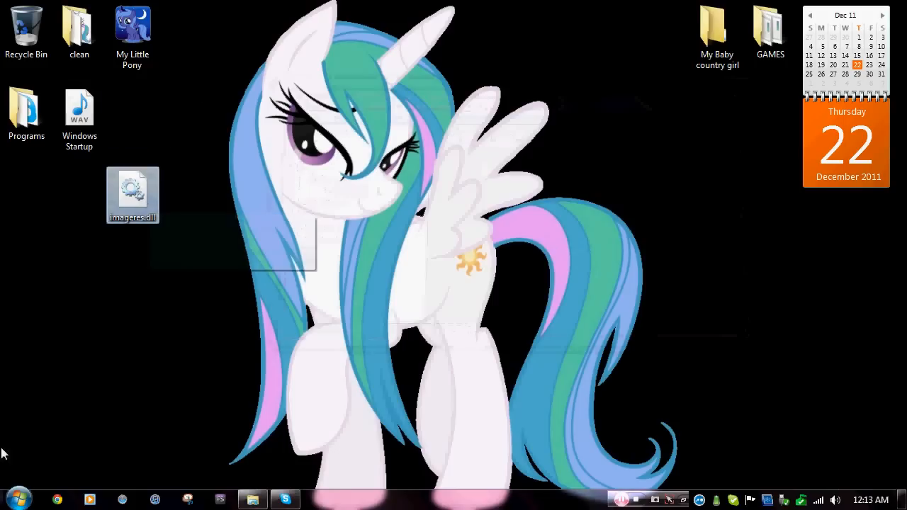
click(10, 503)
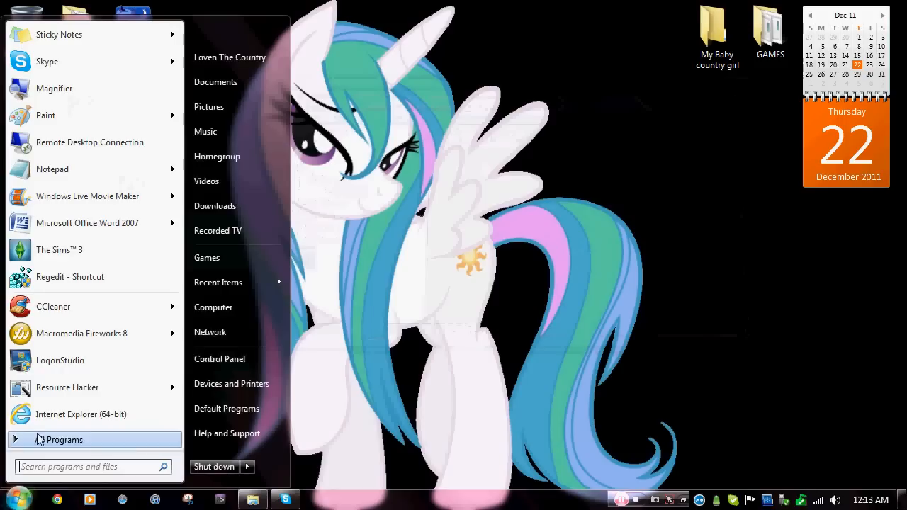
click(57, 386)
drag(362, 91, 528, 94)
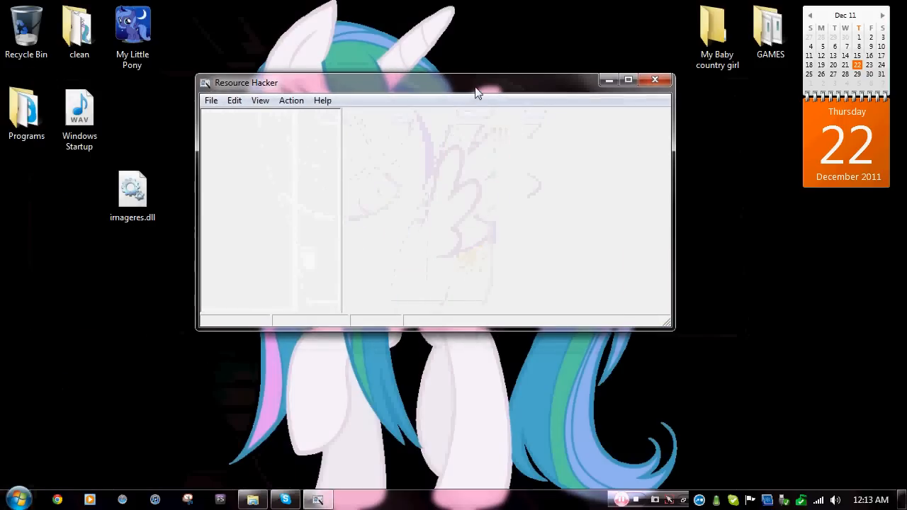
drag(126, 197, 253, 178)
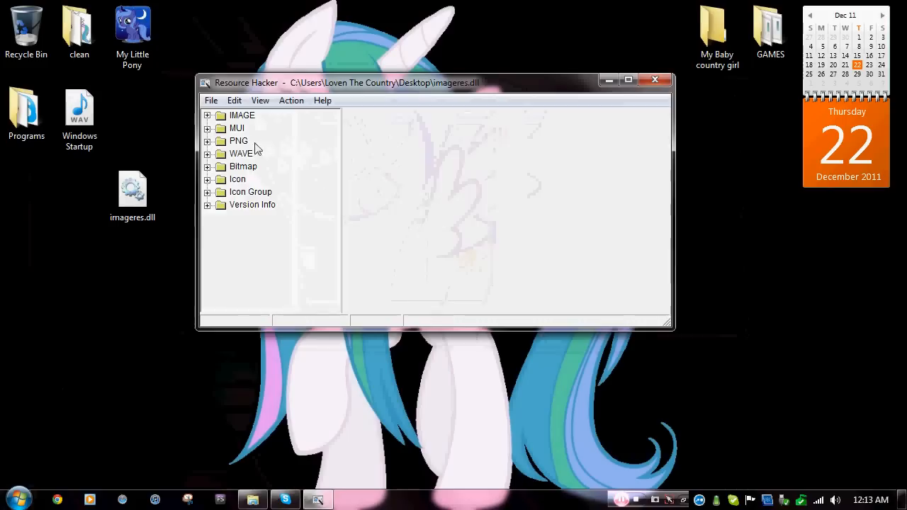
Play the saved WAVE 5080/1033 sound, close Resource Hacker, and move imageres.dll to the right edge.
click(207, 154)
click(221, 166)
click(245, 180)
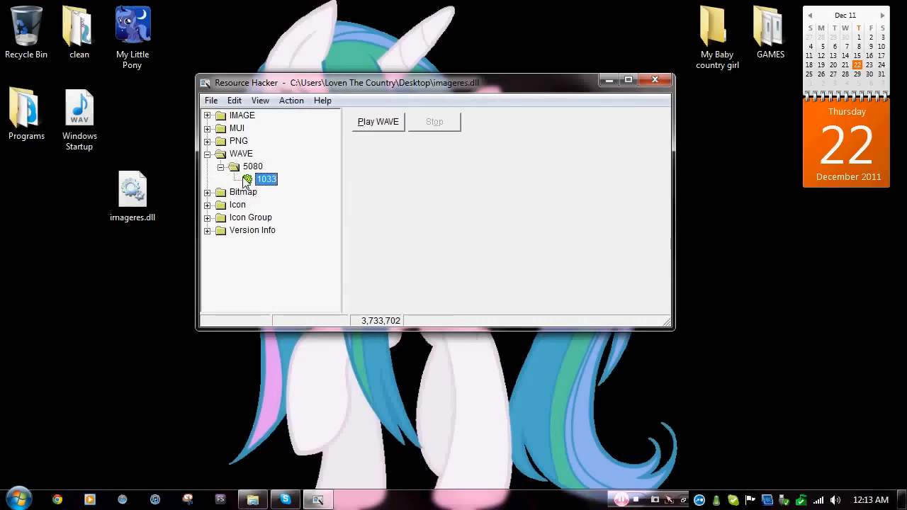
click(386, 122)
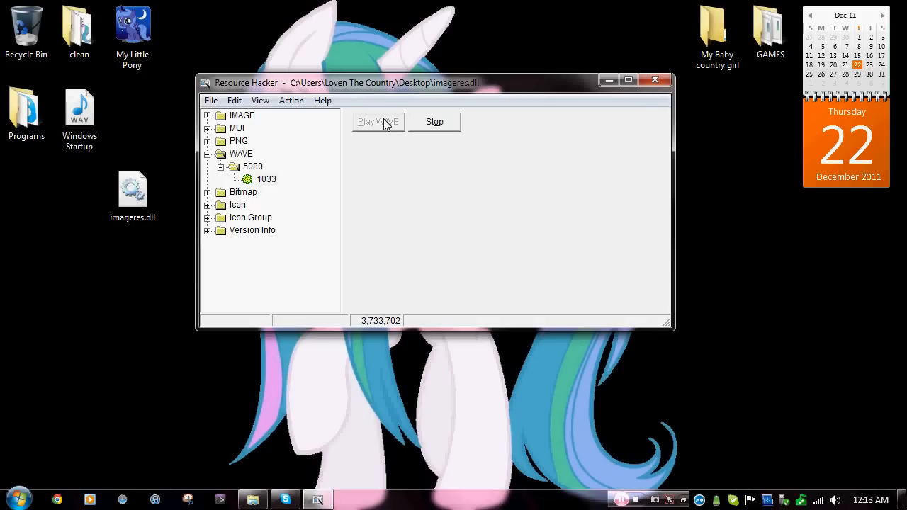
click(434, 121)
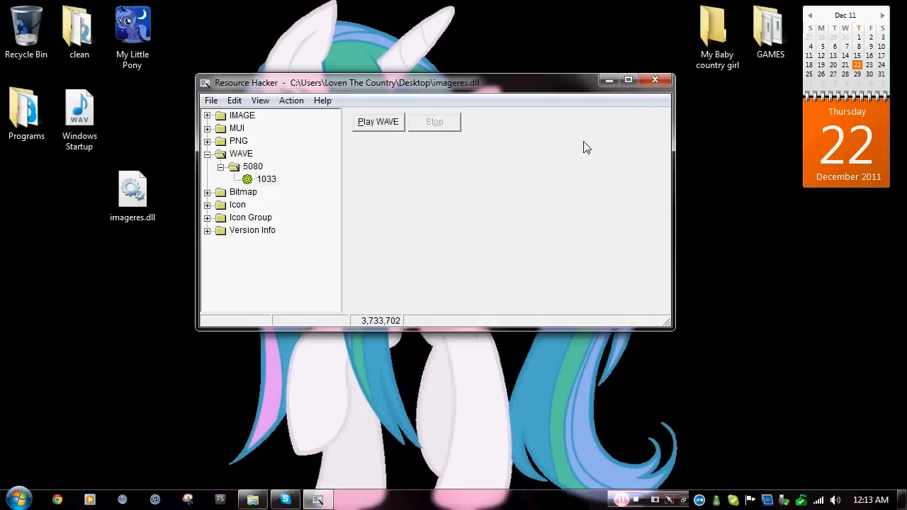
click(652, 84)
drag(132, 190, 864, 248)
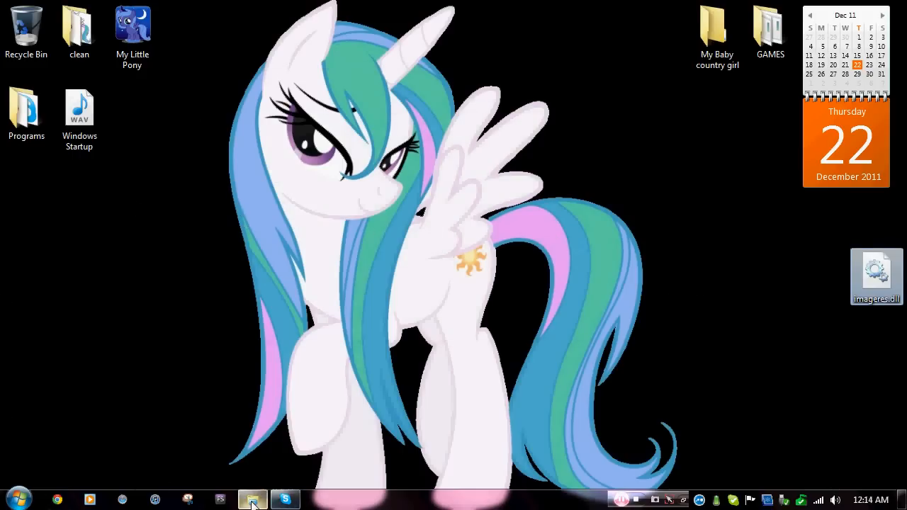
Cut the original imageres.dll out of the System32 folder.
click(252, 499)
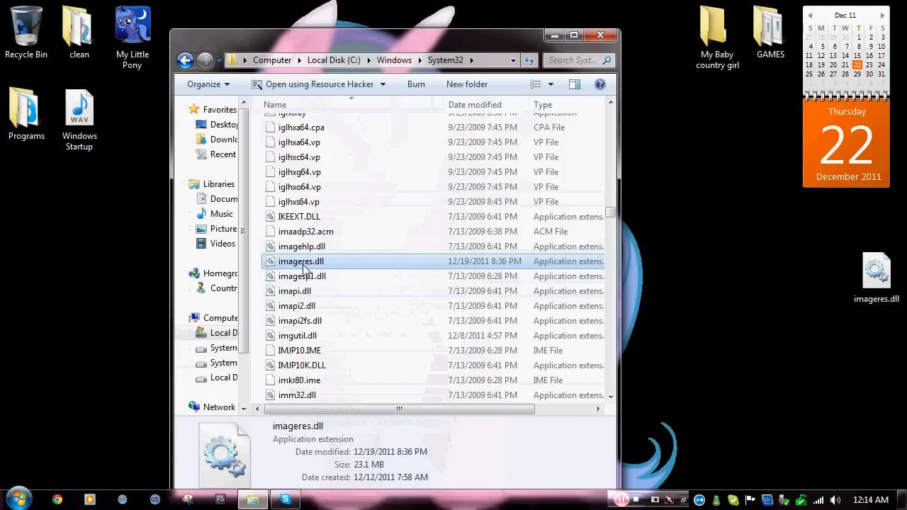
click(303, 265)
click(348, 262)
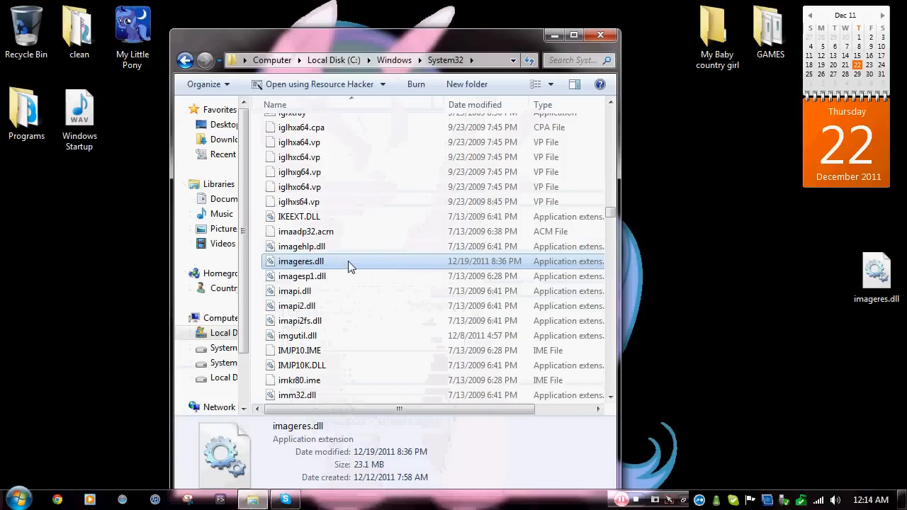
right_click(358, 263)
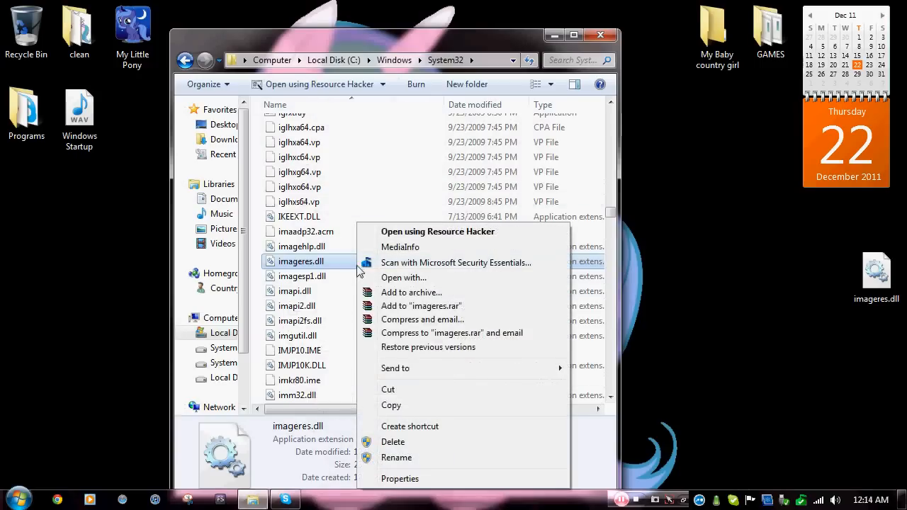
click(368, 394)
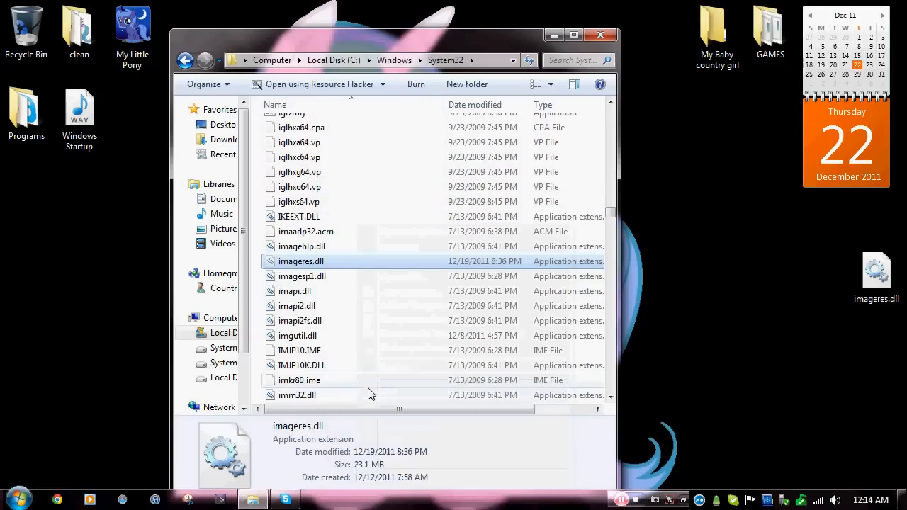
Paste the original imageres.dll into the Documents library as a backup.
click(19, 499)
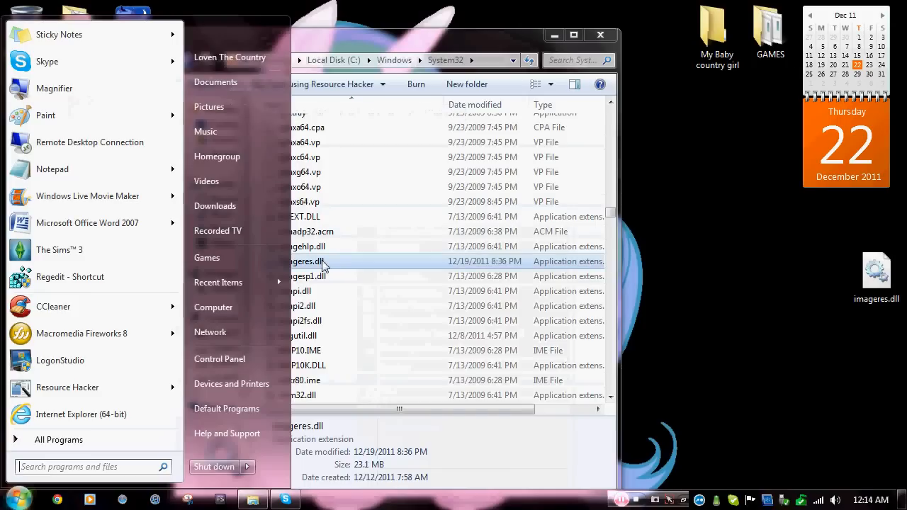
click(260, 84)
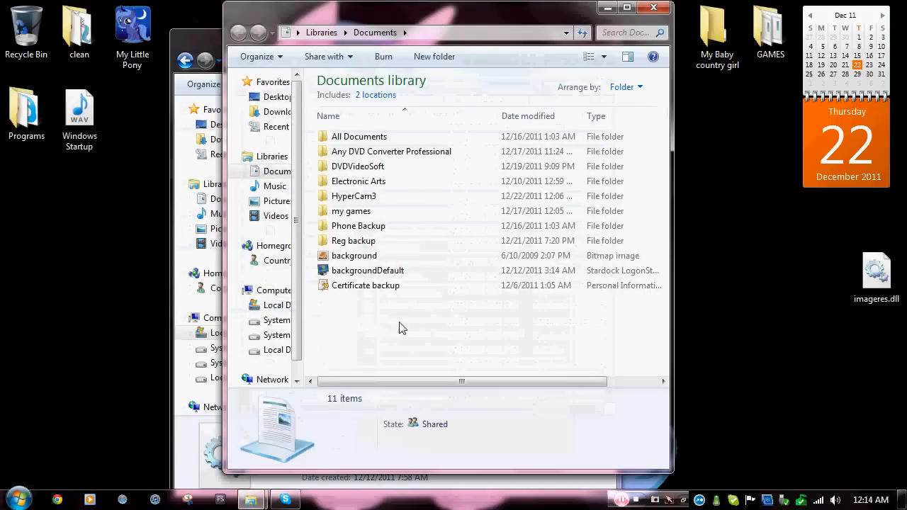
right_click(400, 327)
click(437, 218)
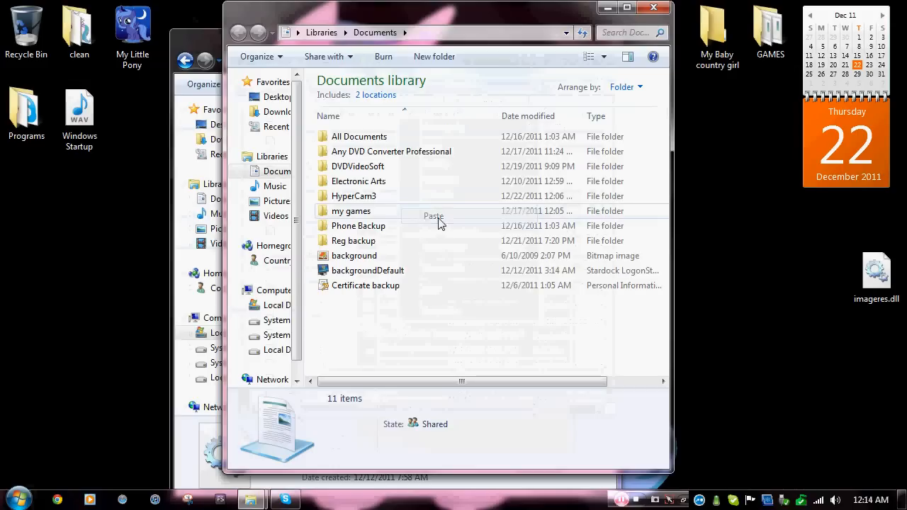
Close Documents, move the edited desktop imageres.dll into System32, and minimize the folder.
click(653, 7)
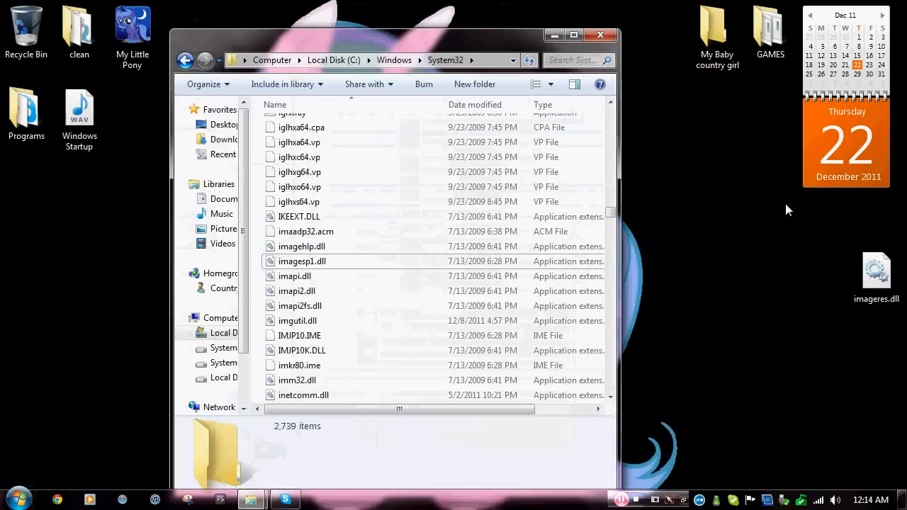
drag(879, 278, 257, 262)
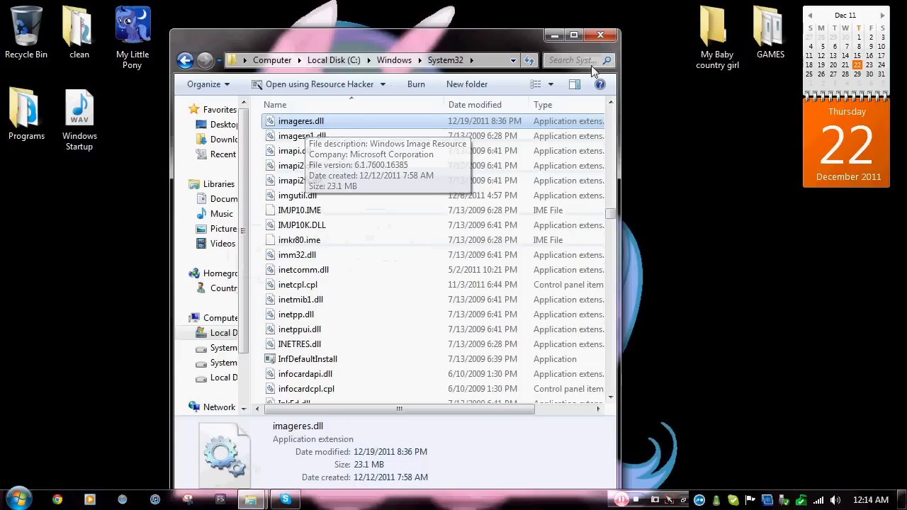
click(554, 35)
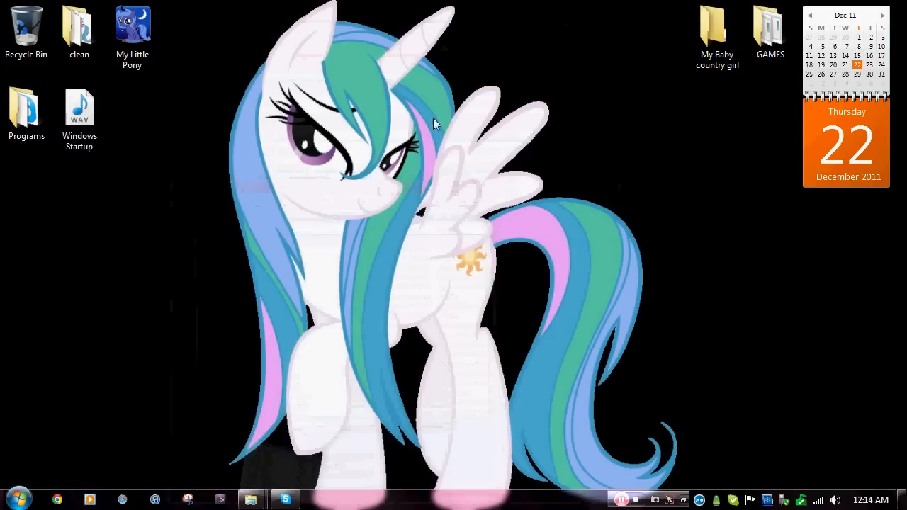
Enable 'Play Windows Startup sound' through desktop Personalize settings, then close Personalization.
right_click(323, 194)
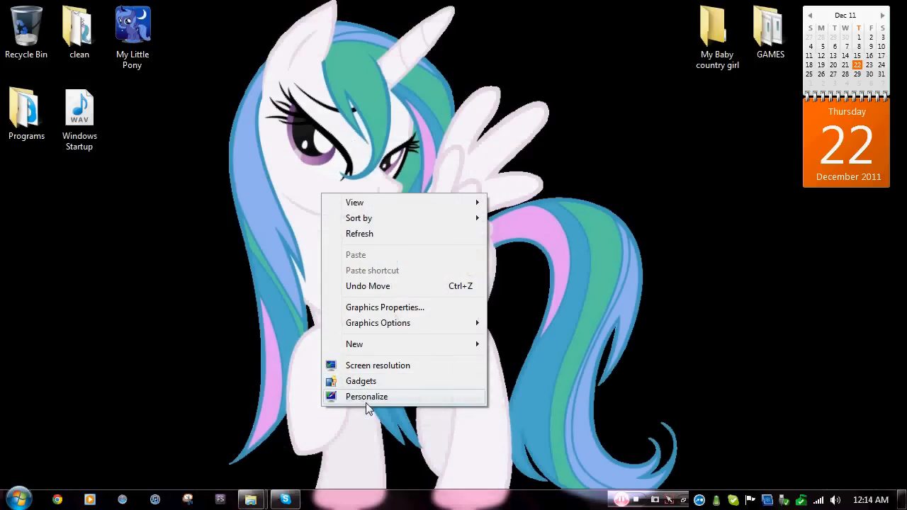
click(366, 401)
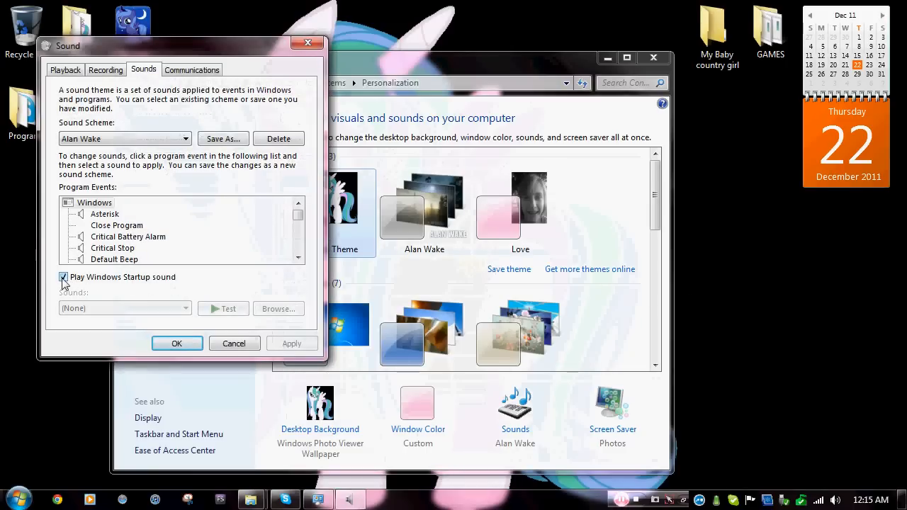
click(173, 344)
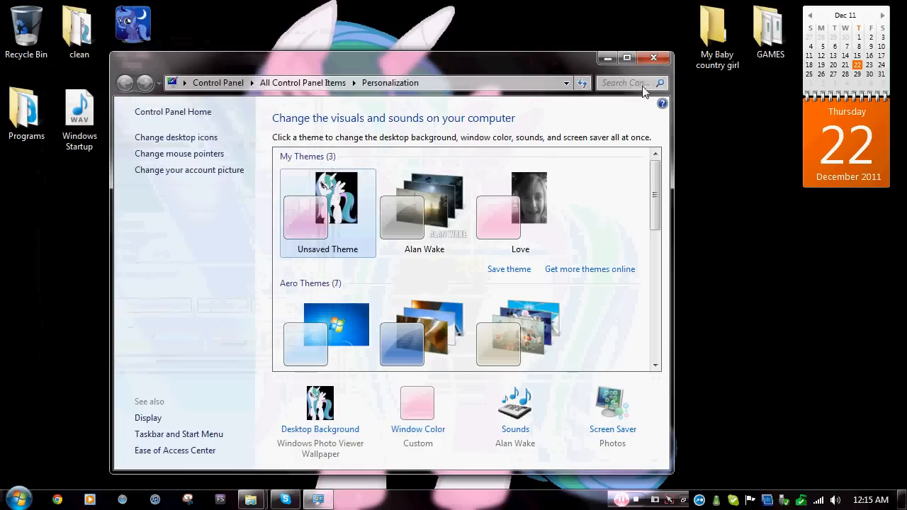
click(653, 59)
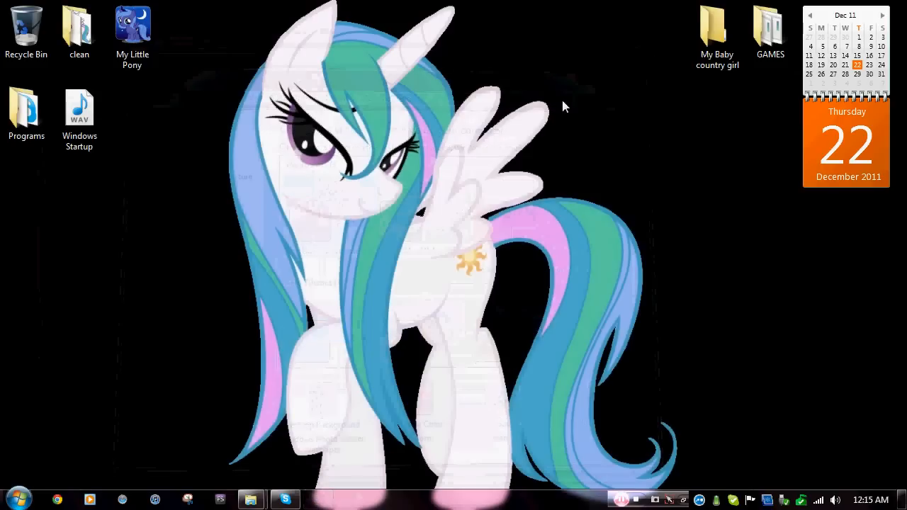